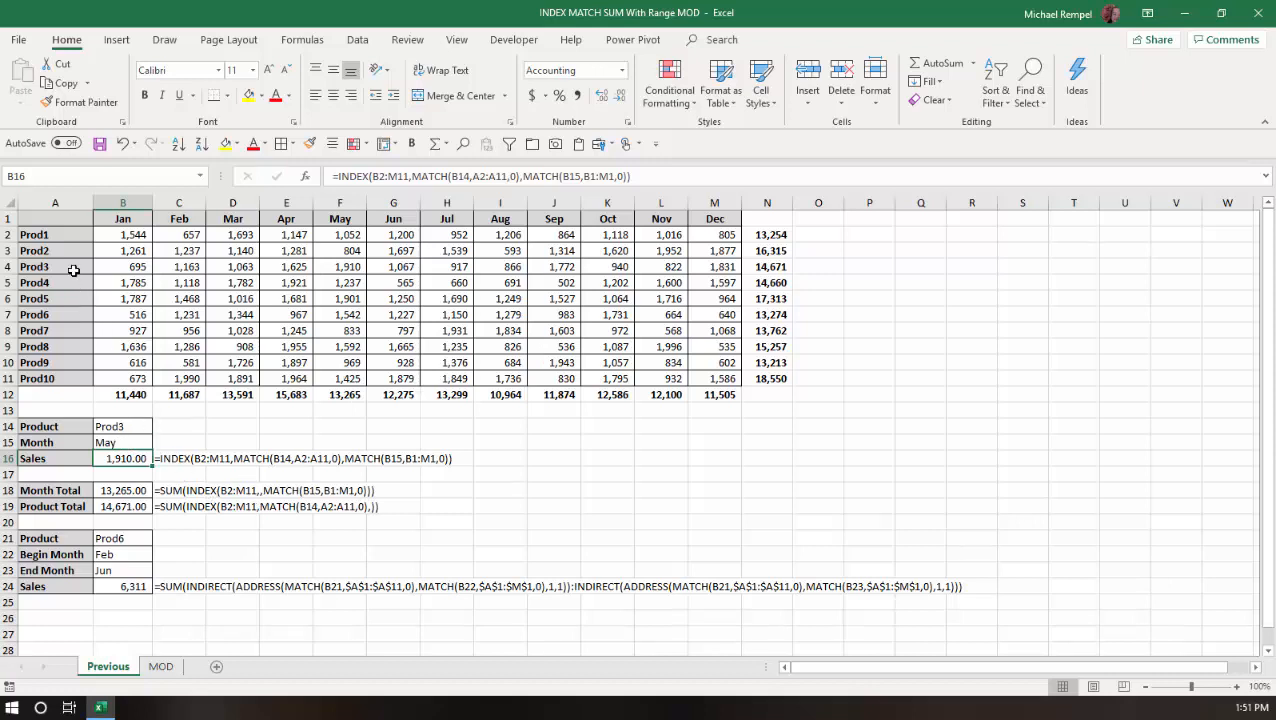
# Inspect the INDEX MATCH formulas behind the Sales, Month Total and Product Total cells on the Previous sheet.
pyautogui.click(337, 271)
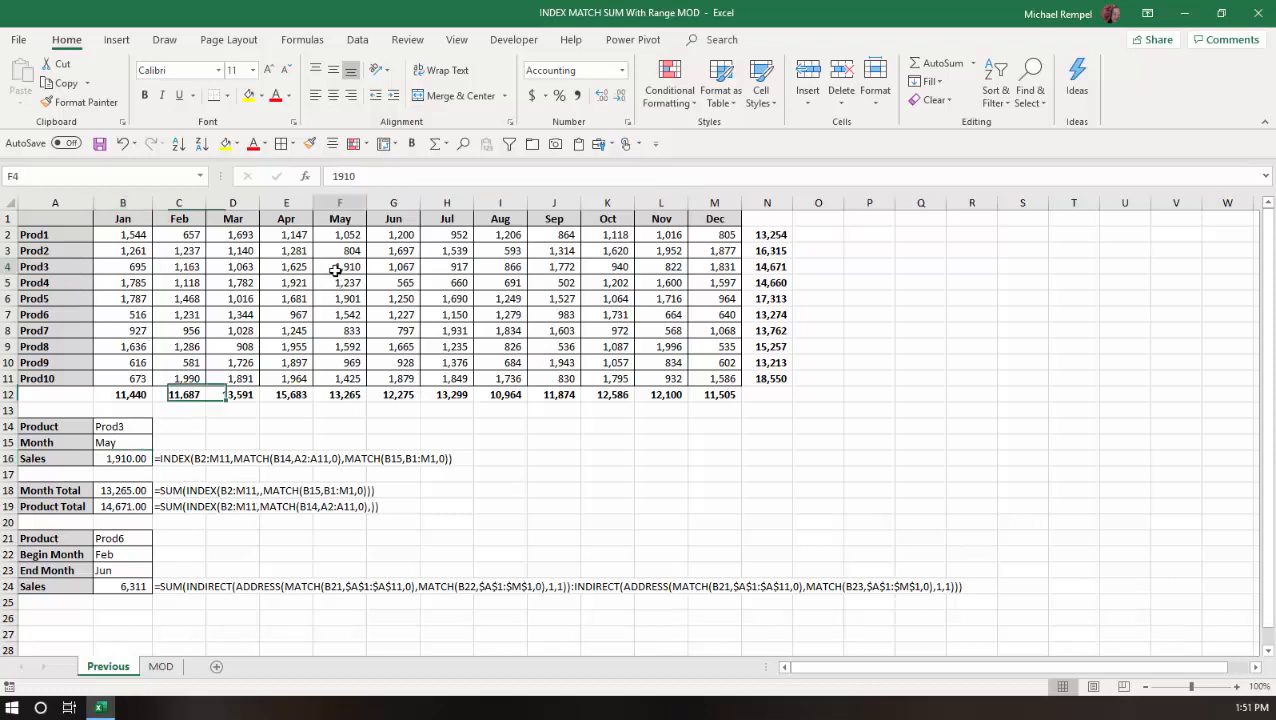
pyautogui.click(104, 458)
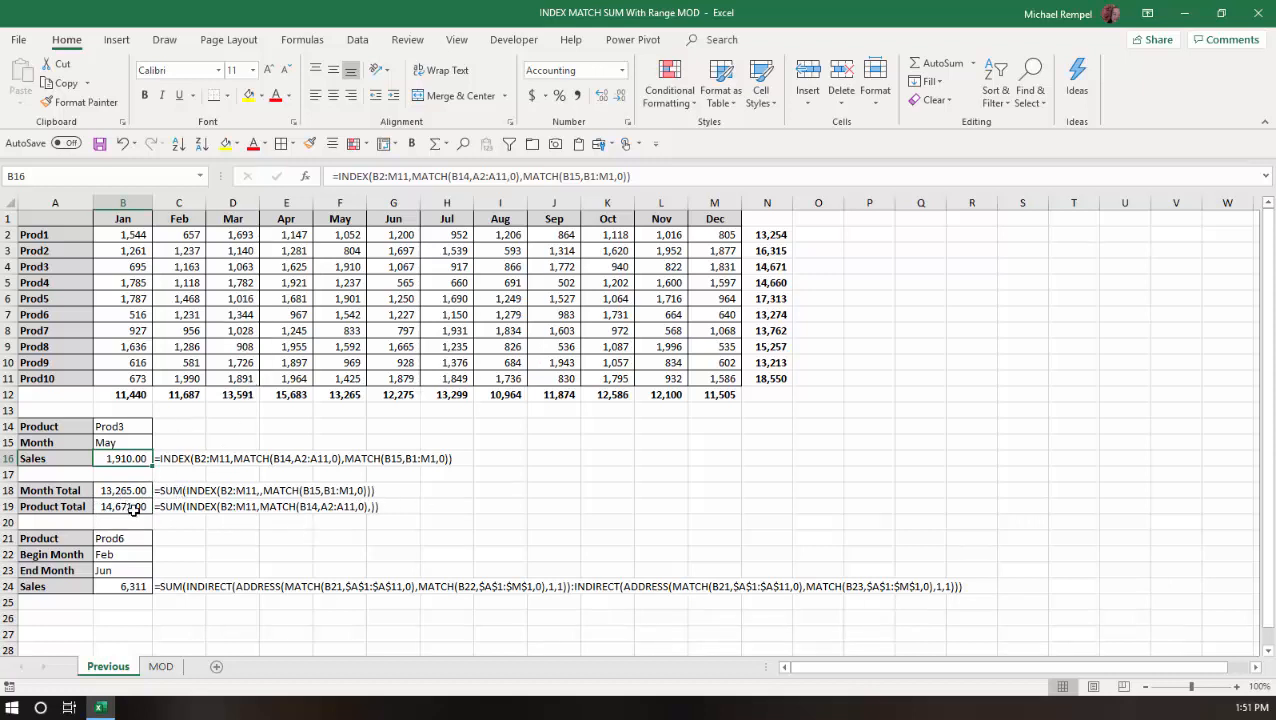
pyautogui.click(133, 487)
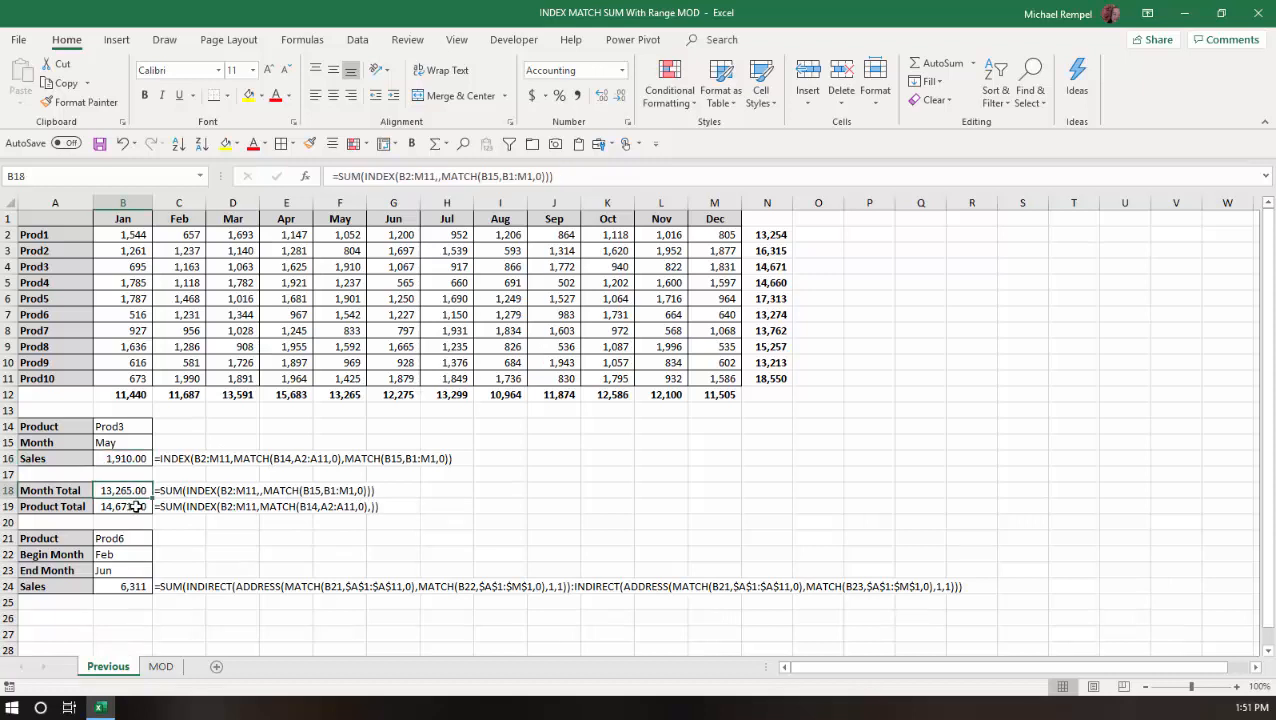
pyautogui.click(136, 507)
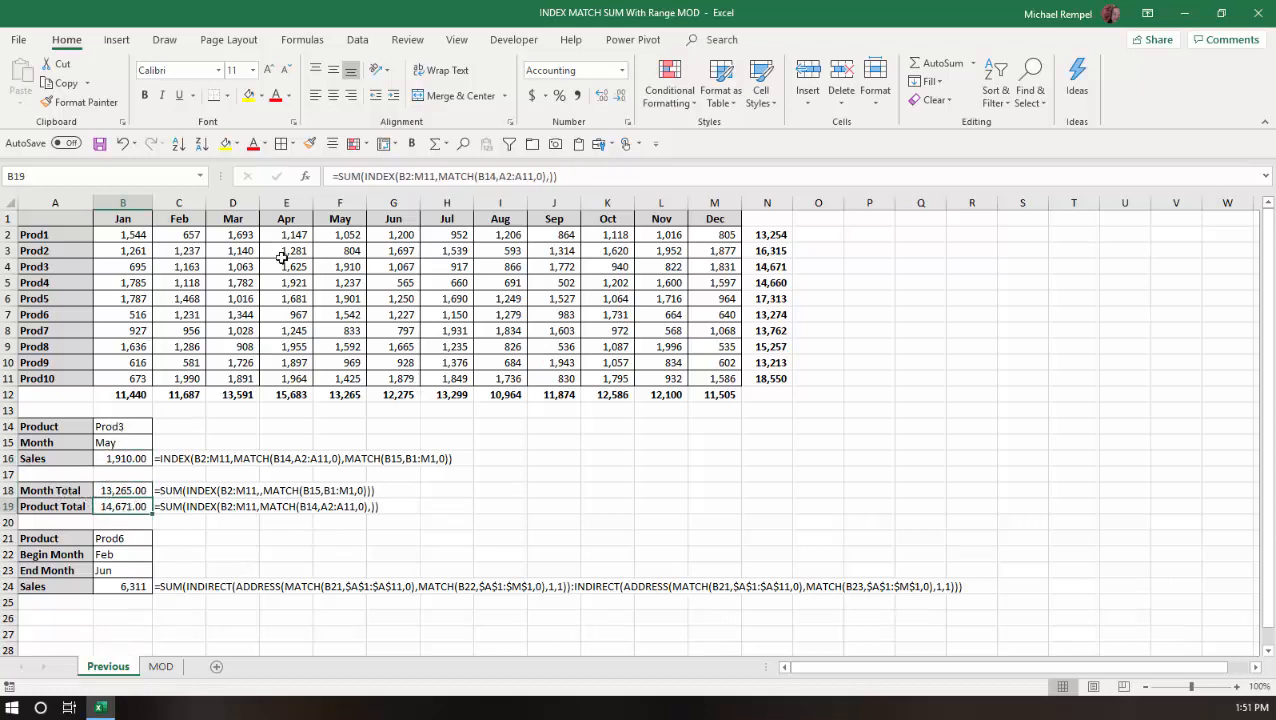
pyautogui.click(140, 490)
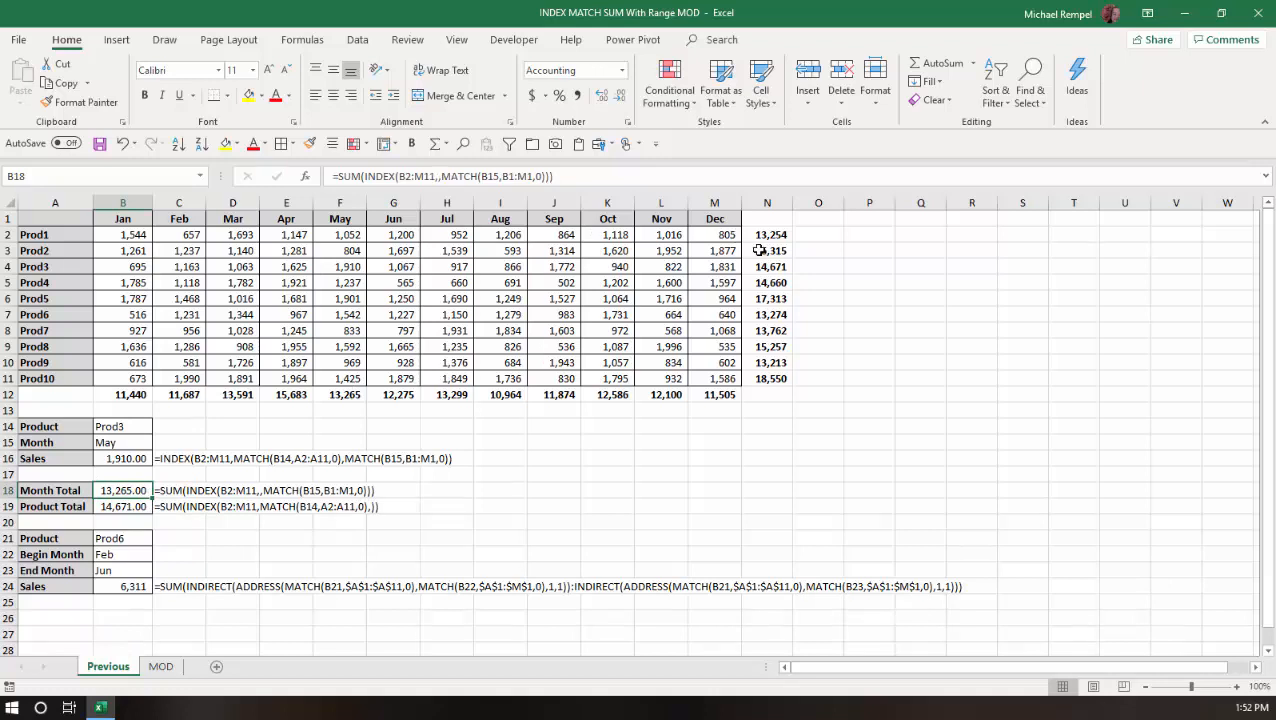
pyautogui.click(128, 507)
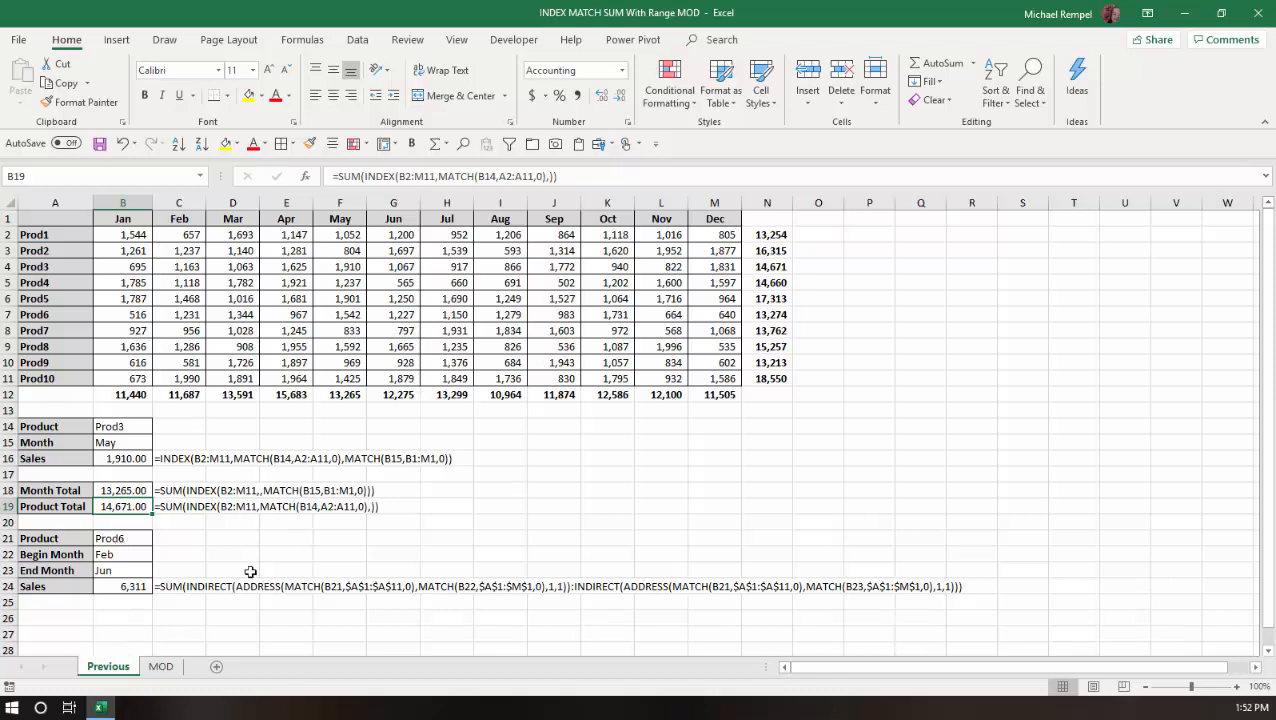
# Examine the product, begin and end month inputs, the range Sales formula, and the Prod6 Feb to Jun values.
pyautogui.click(124, 539)
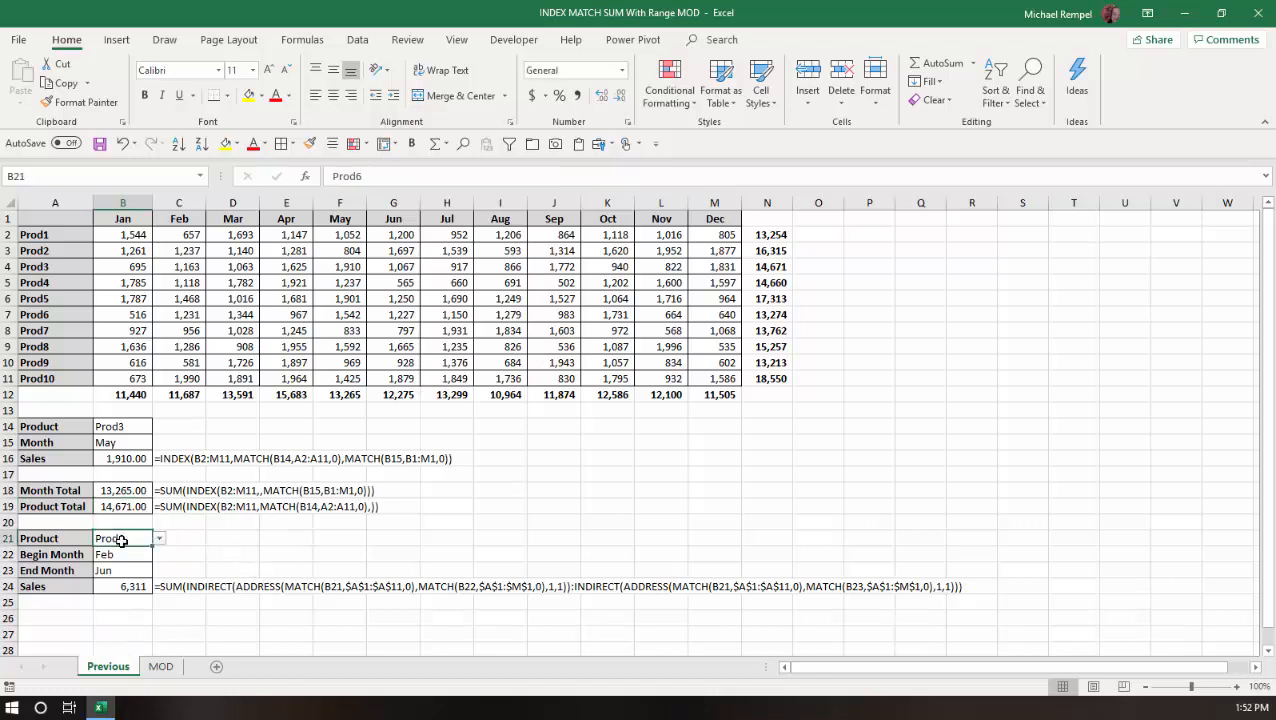
pyautogui.click(131, 554)
pyautogui.click(131, 570)
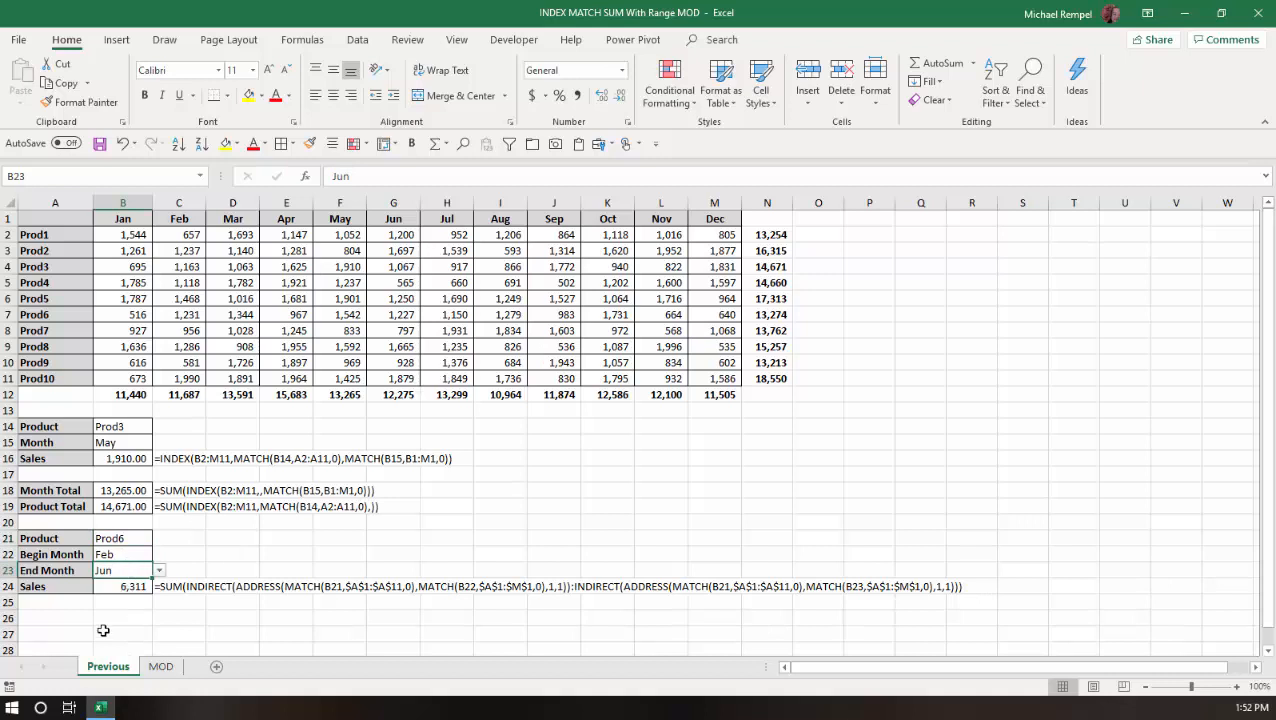
pyautogui.click(131, 586)
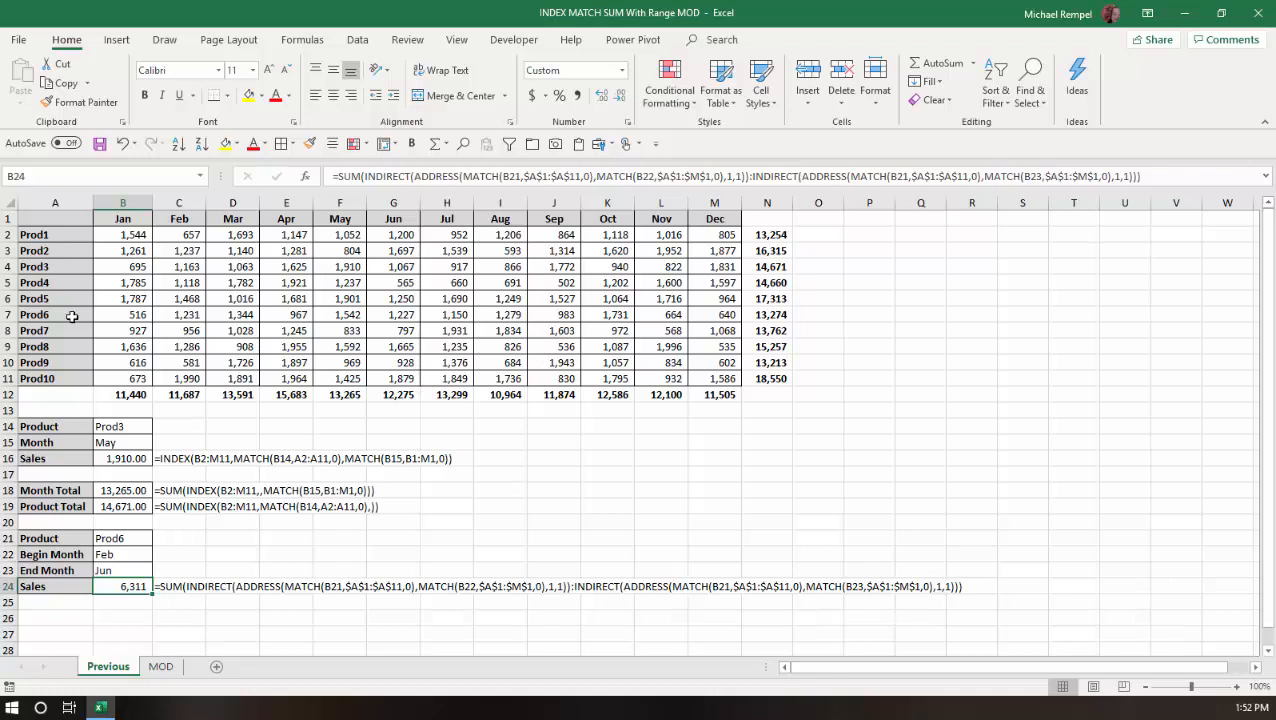
pyautogui.click(172, 313)
pyautogui.moveTo(315, 312); pyautogui.dragTo(394, 317)
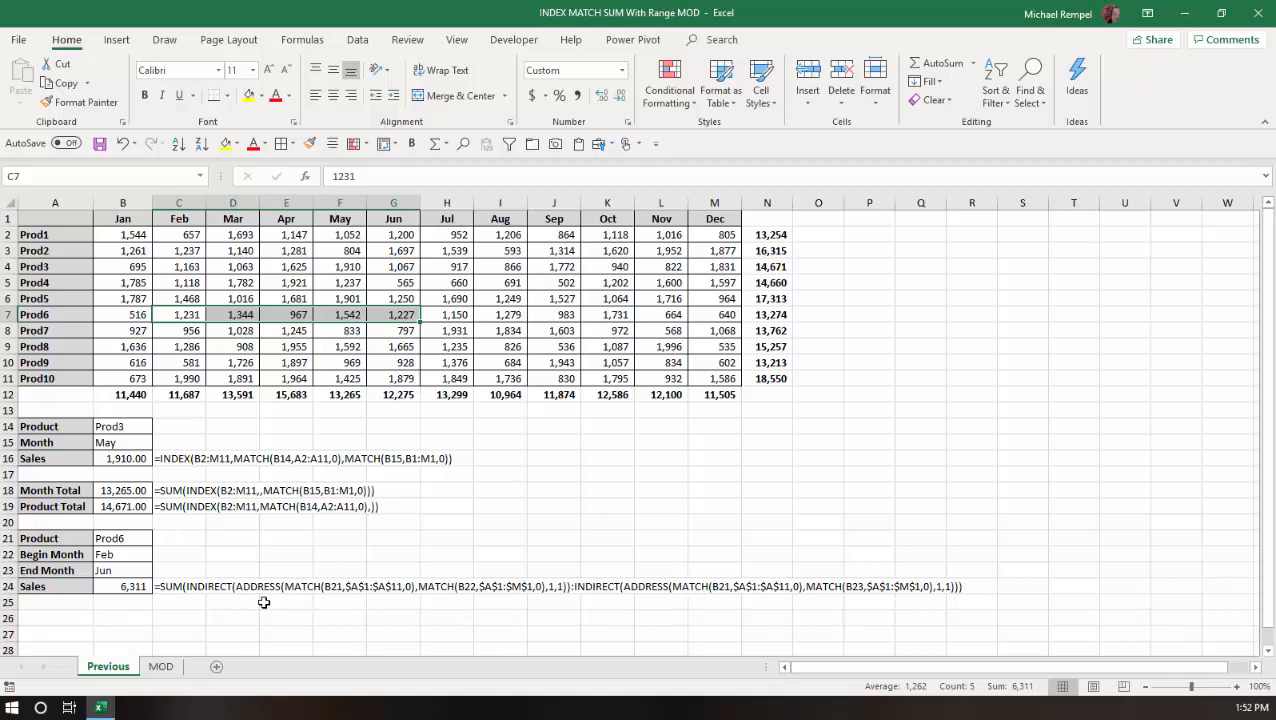
pyautogui.hotkey('ctrl', 'Home')
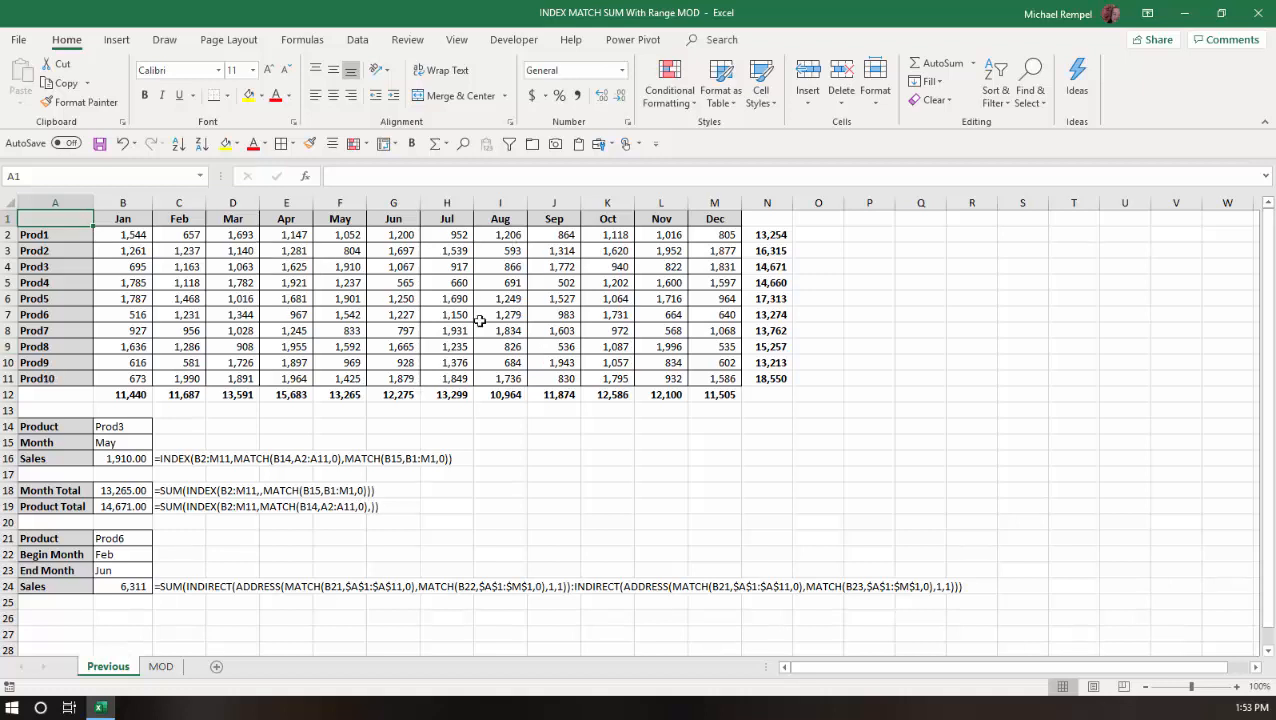
# Switch to the MOD sheet and examine the SUMPRODUCT formula in the Sales cell.
pyautogui.click(163, 666)
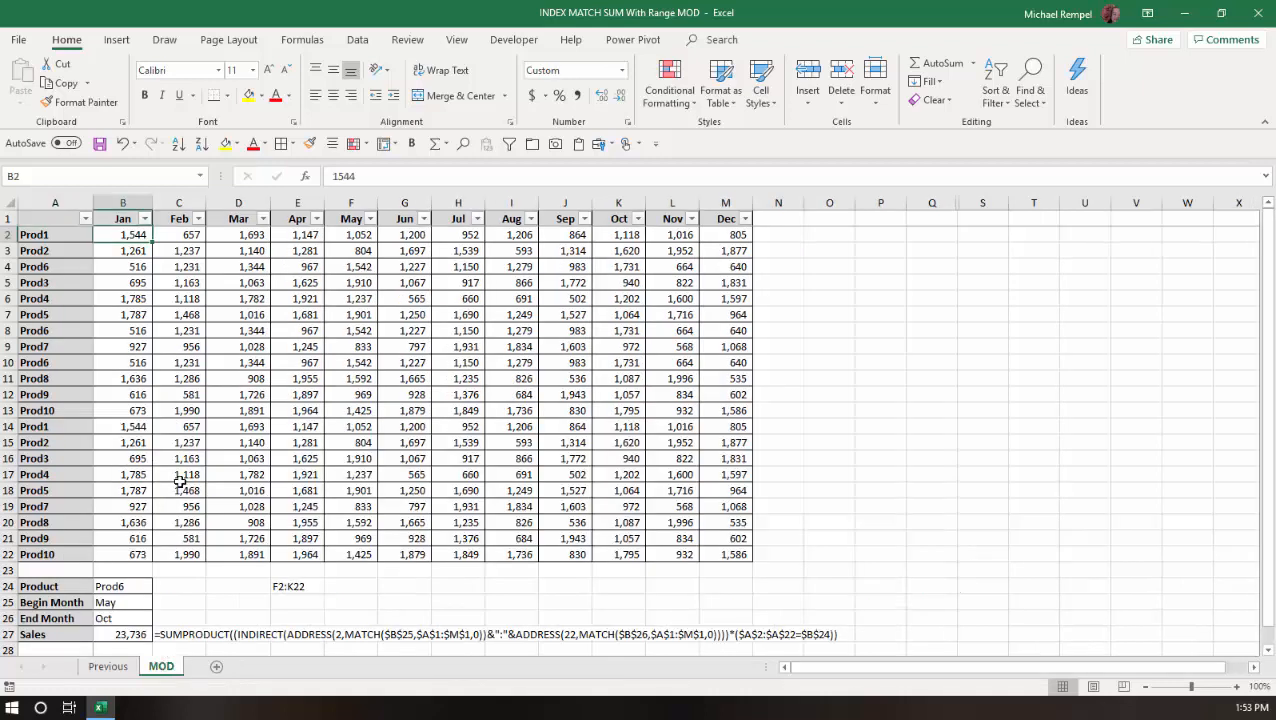
pyautogui.click(131, 634)
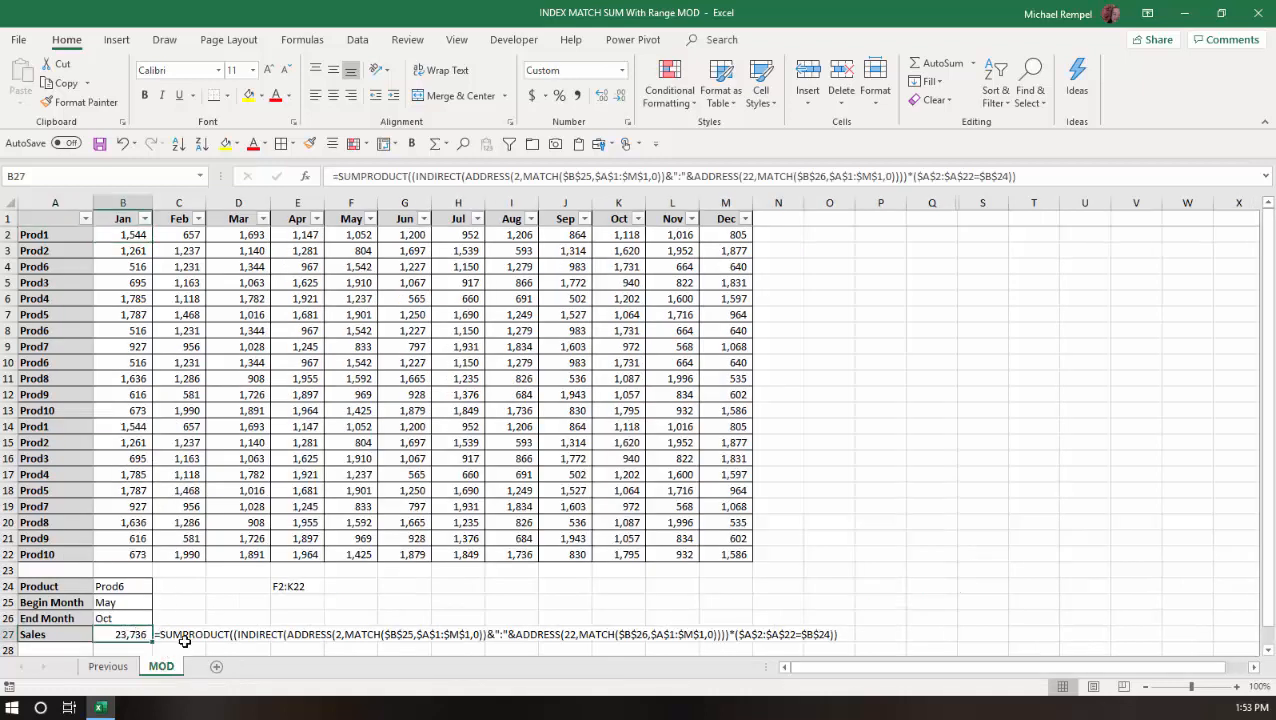
pyautogui.scroll(-3, 257, 498)
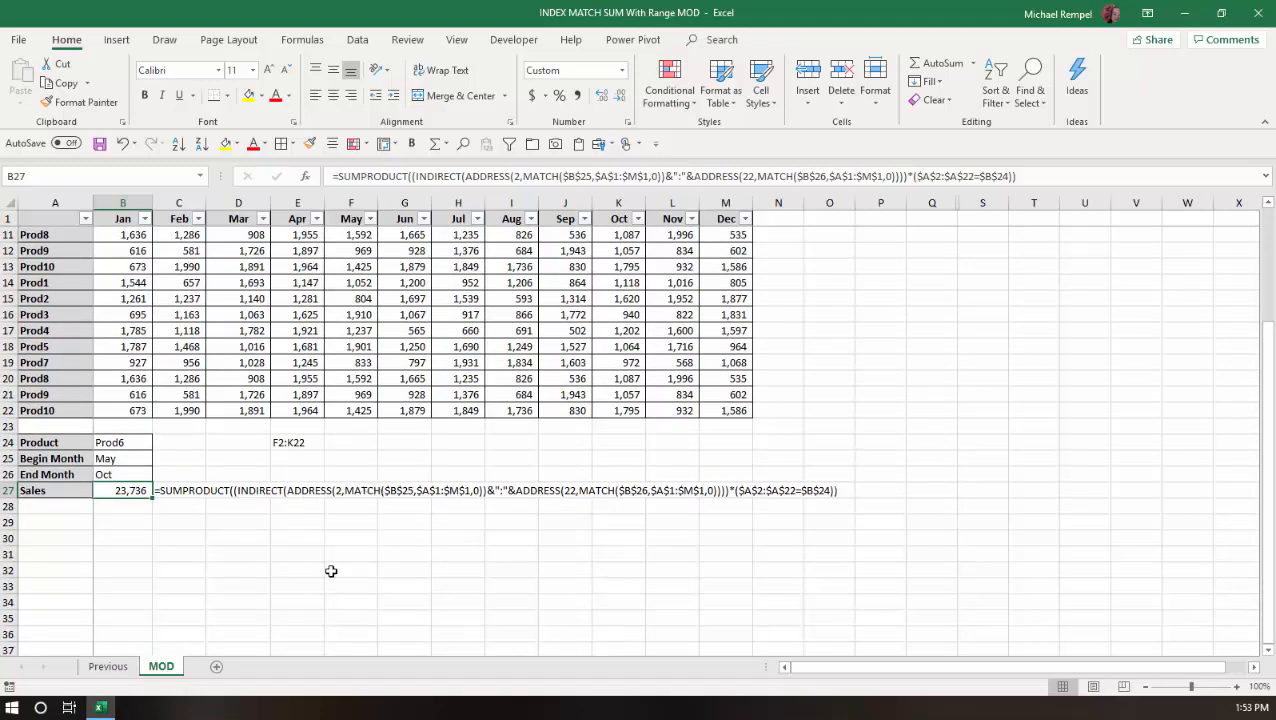
pyautogui.scroll(3, 331, 571)
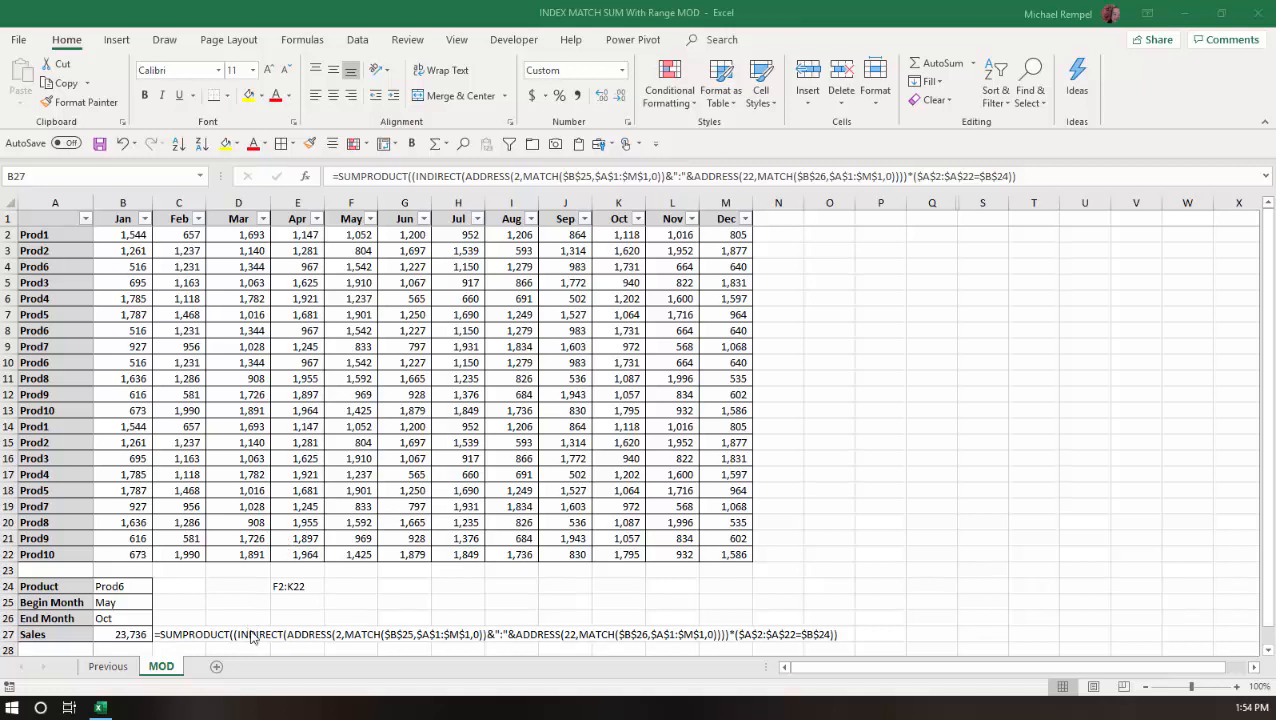
# Preview the ADDRESS and INDIRECT functions' arguments in an empty cell without entering a formula.
pyautogui.click(833, 315)
pyautogui.write('=addre')
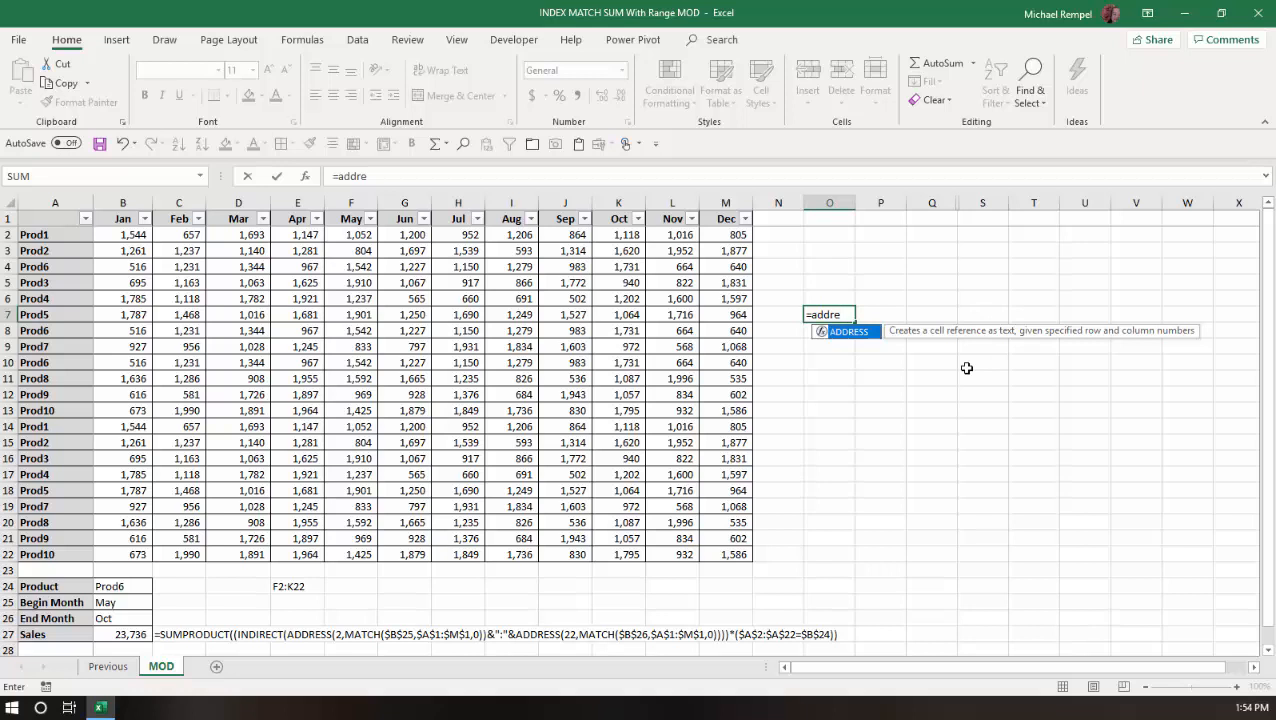
pyautogui.press('Tab')
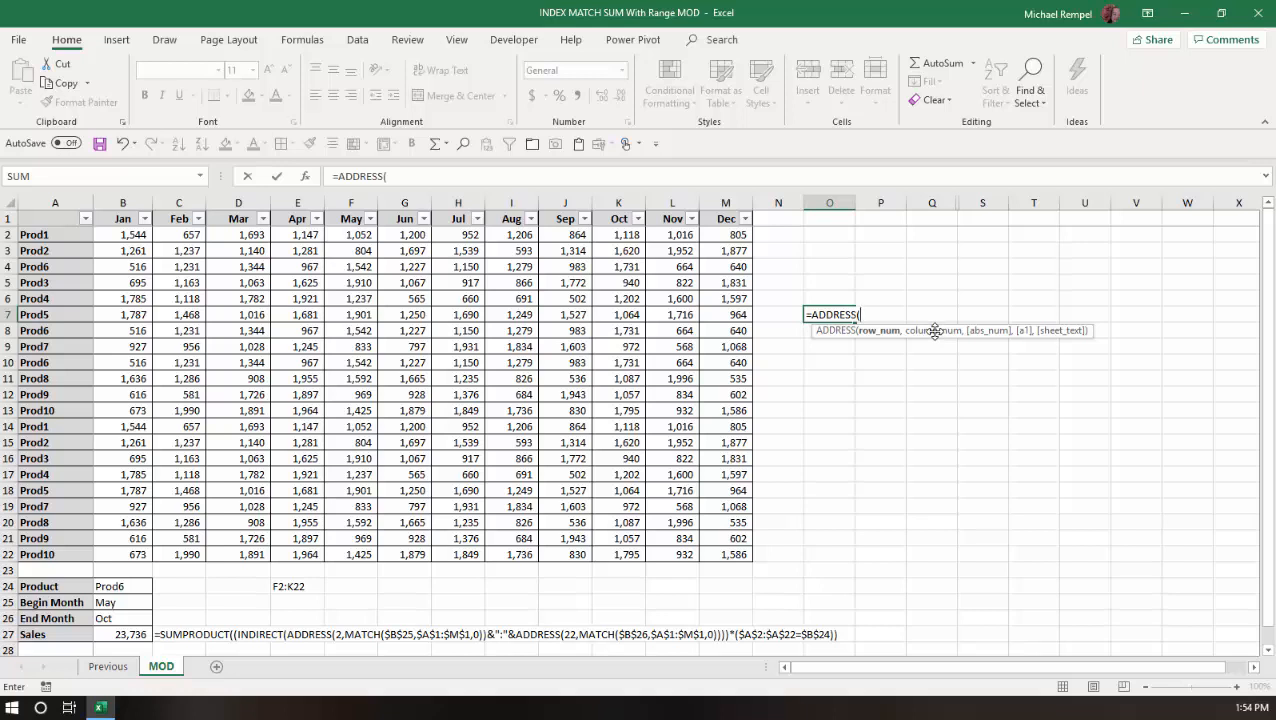
pyautogui.press('Escape')
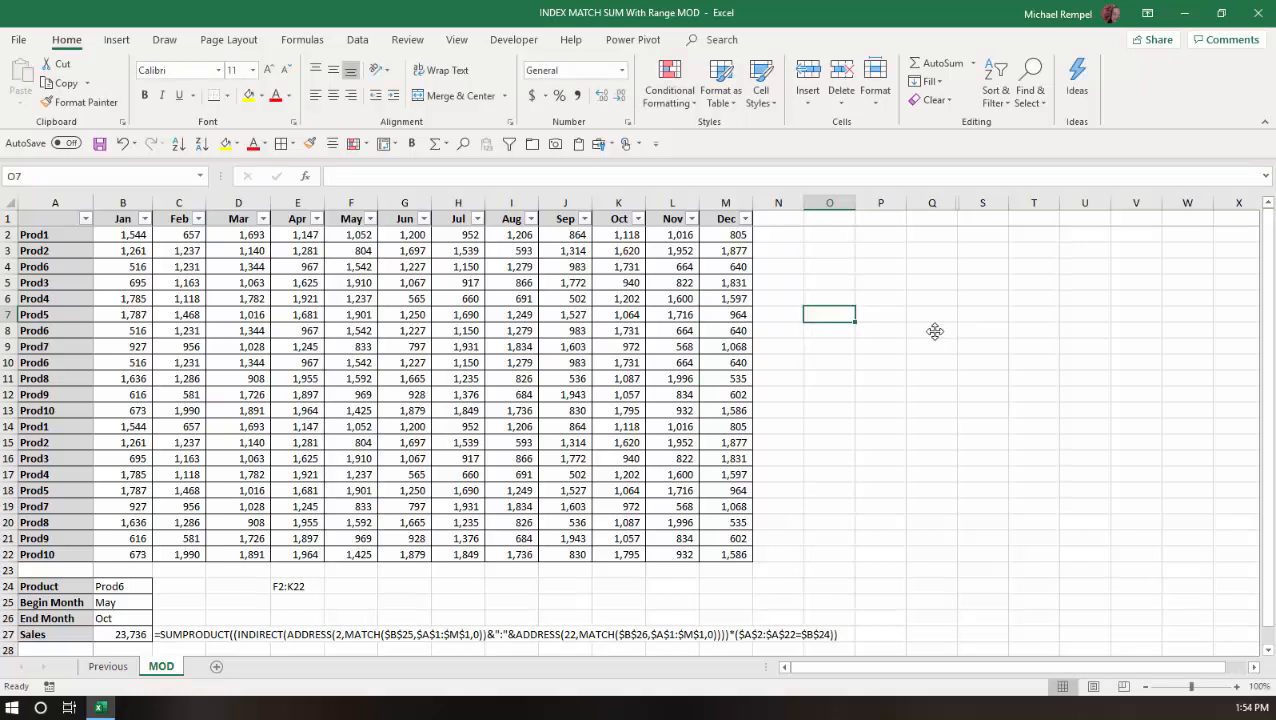
pyautogui.write('=ind')
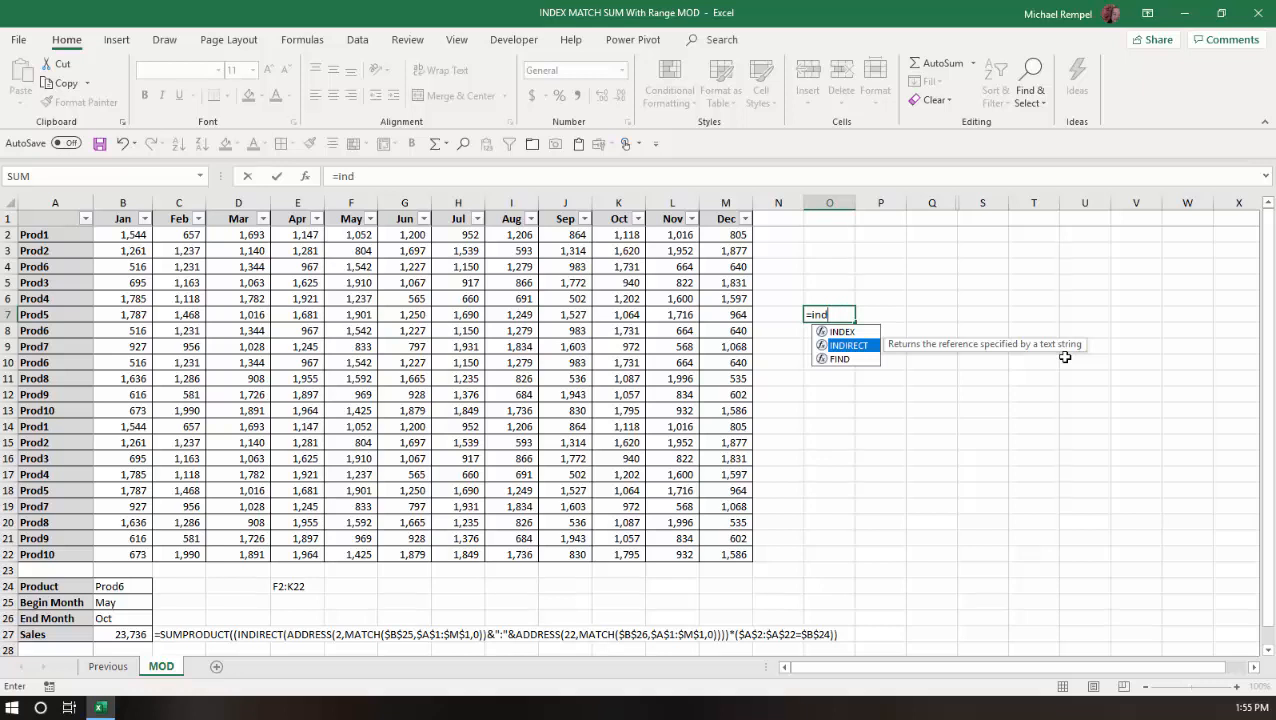
pyautogui.press('Escape')
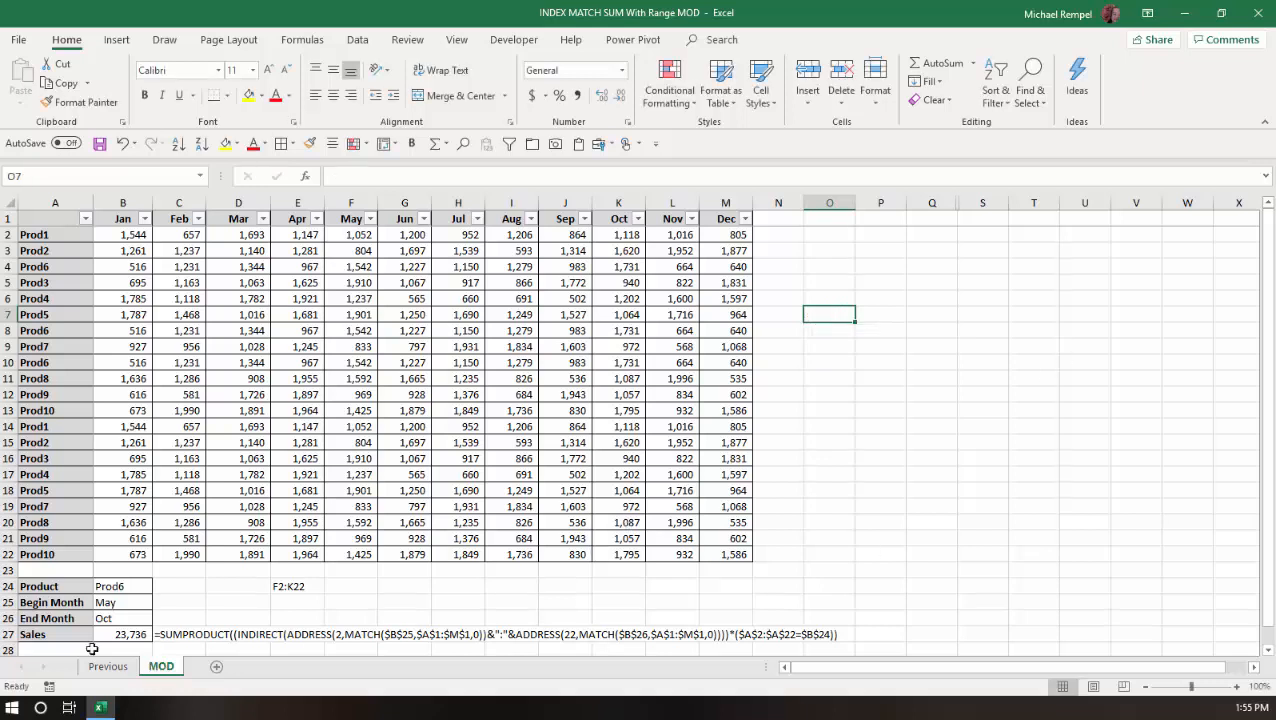
# Compare the Sales formula with the SUMPRODUCT function description in an empty cell without entering anything.
pyautogui.click(134, 631)
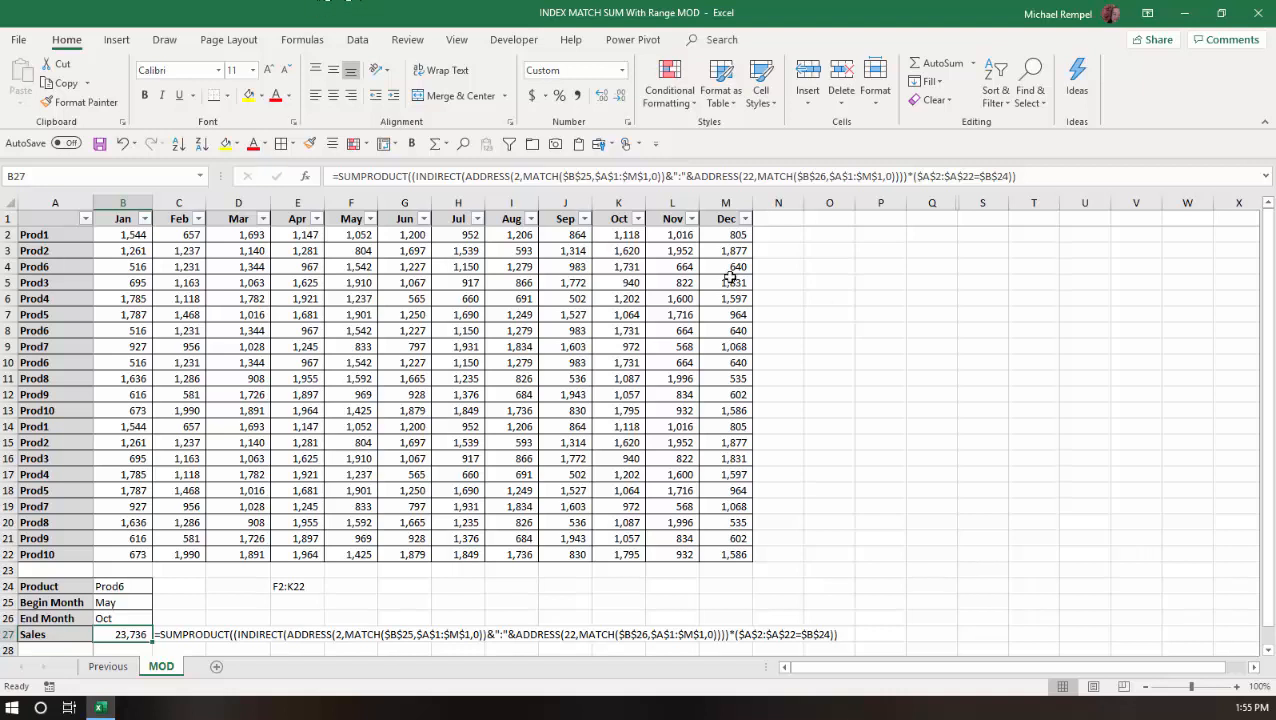
pyautogui.click(843, 292)
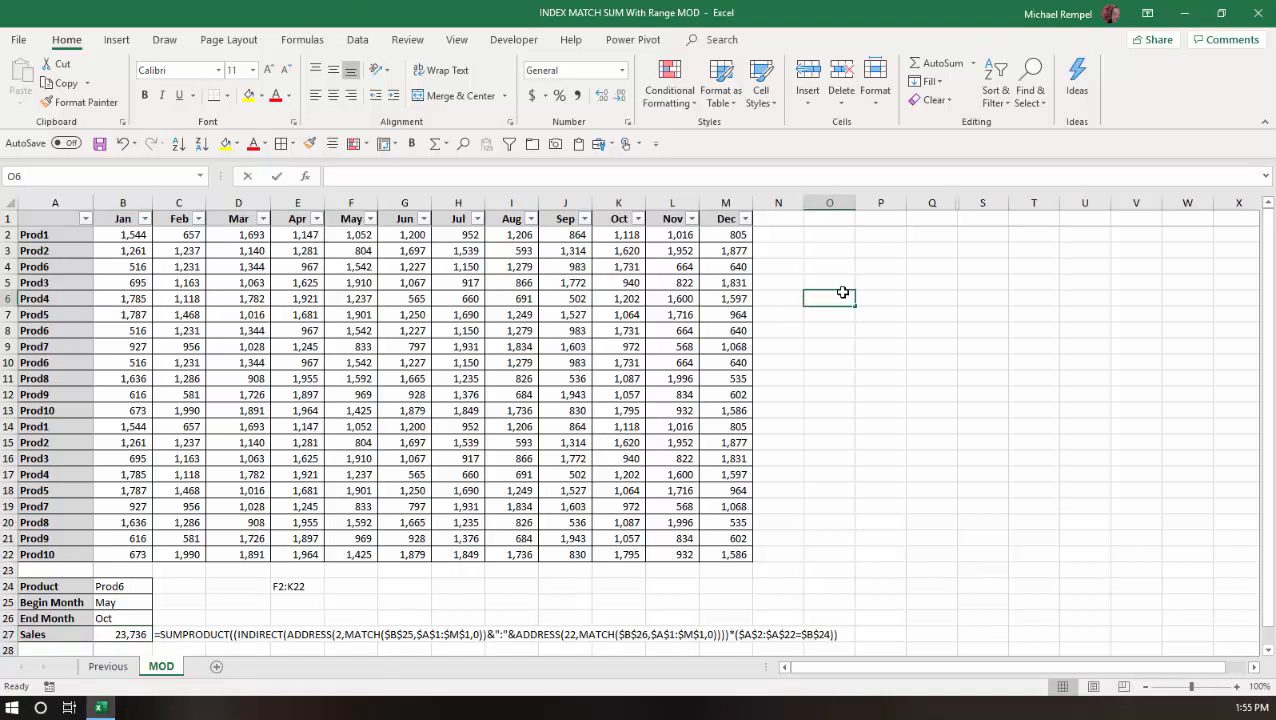
pyautogui.write('=sump')
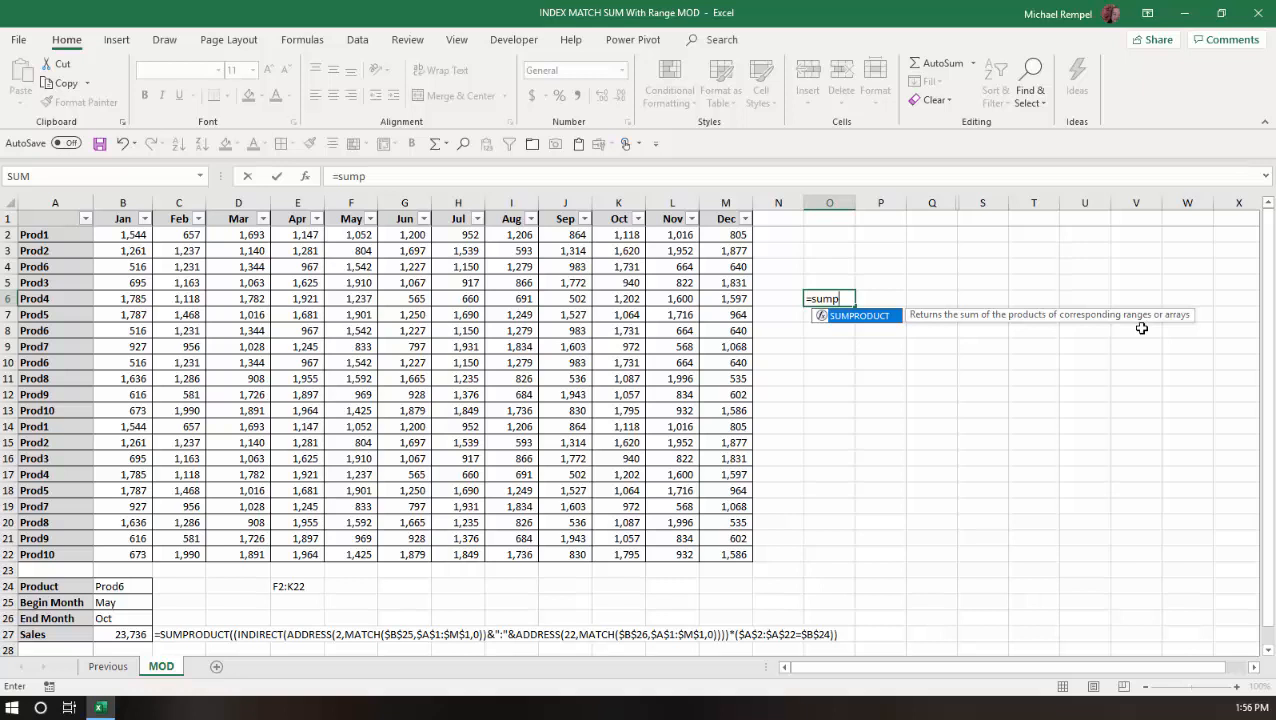
pyautogui.press('Escape')
pyautogui.press('Escape')
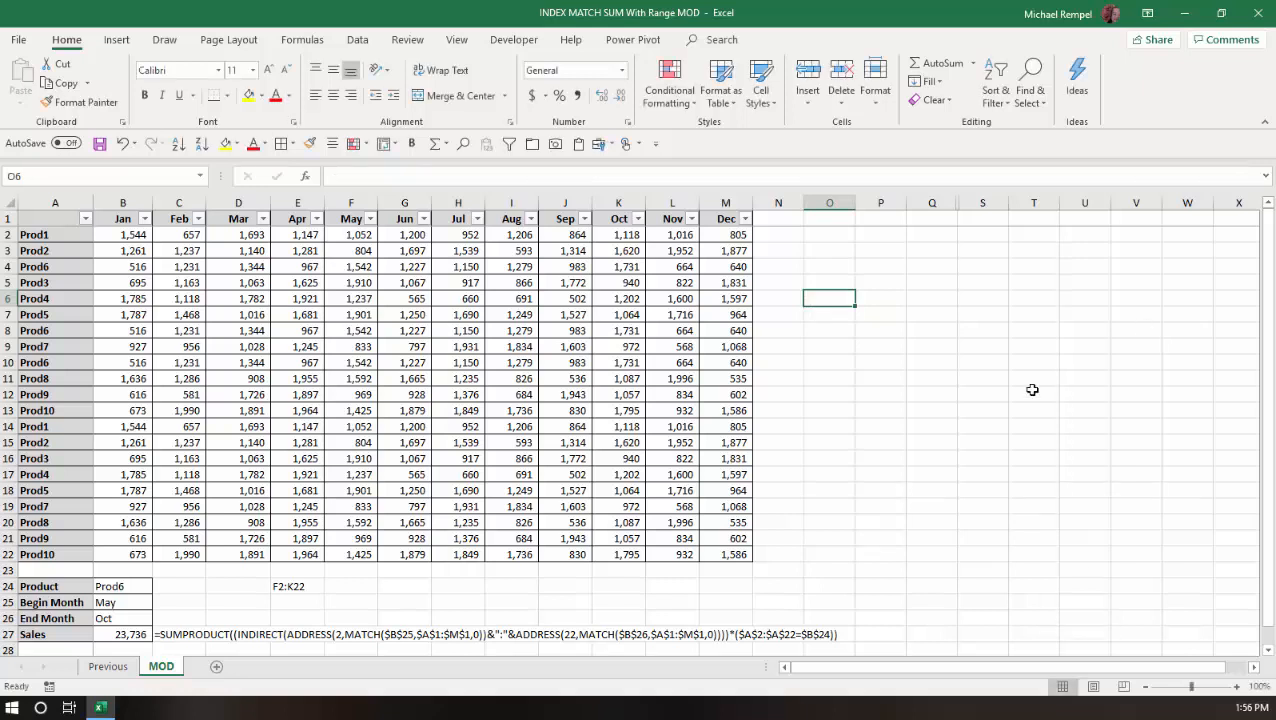
# Highlight the INDIRECT range part and the product condition of the Sales formula to examine them without editing.
pyautogui.click(118, 632)
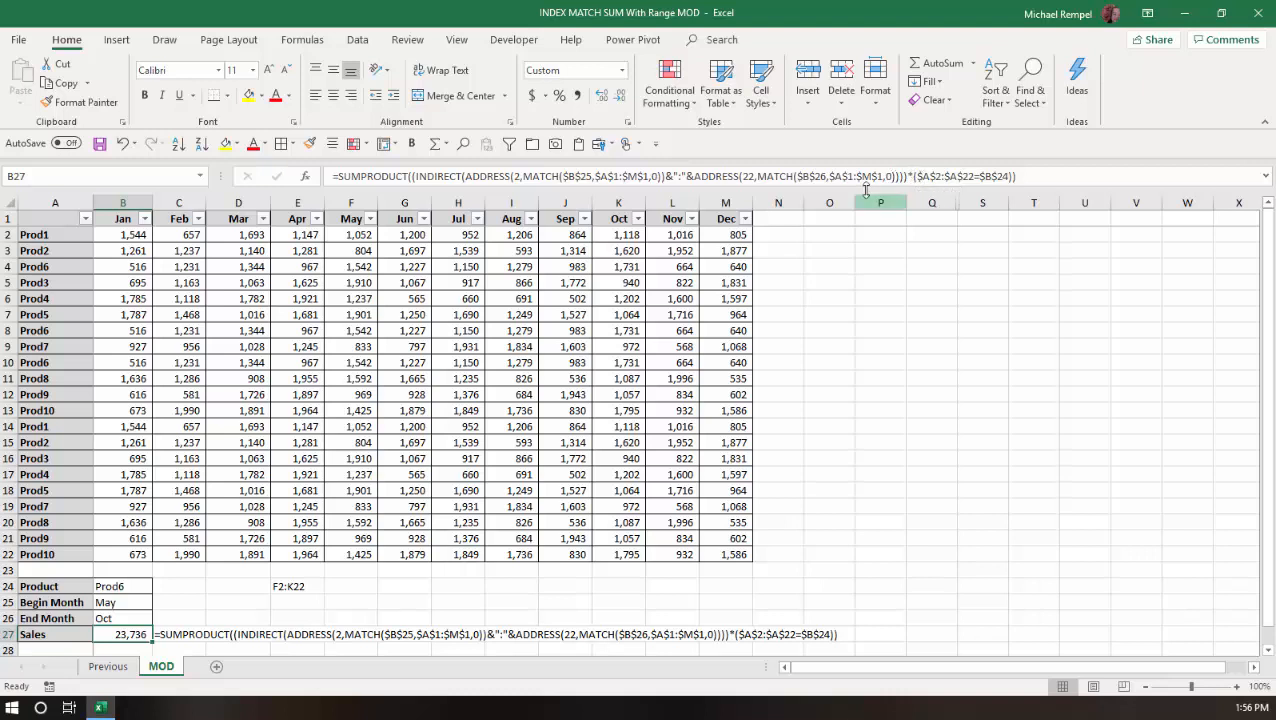
pyautogui.moveTo(910, 176); pyautogui.dragTo(408, 176)
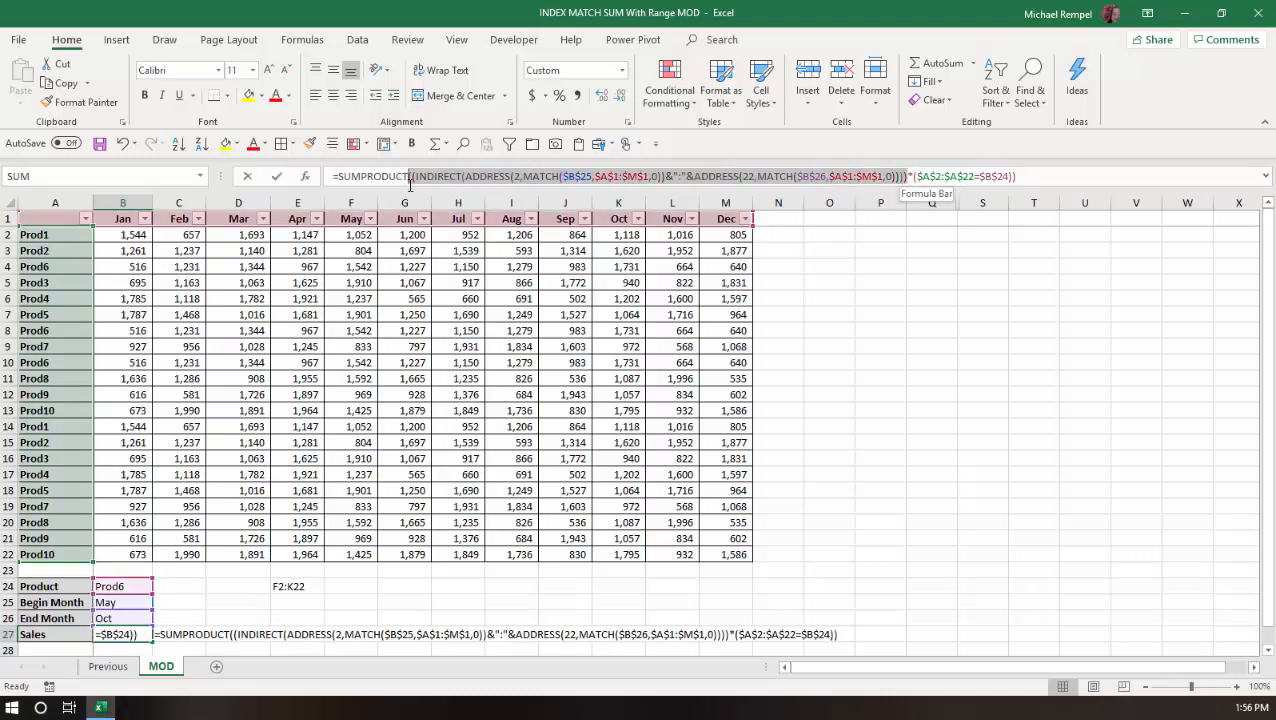
pyautogui.moveTo(1049, 176); pyautogui.dragTo(912, 174)
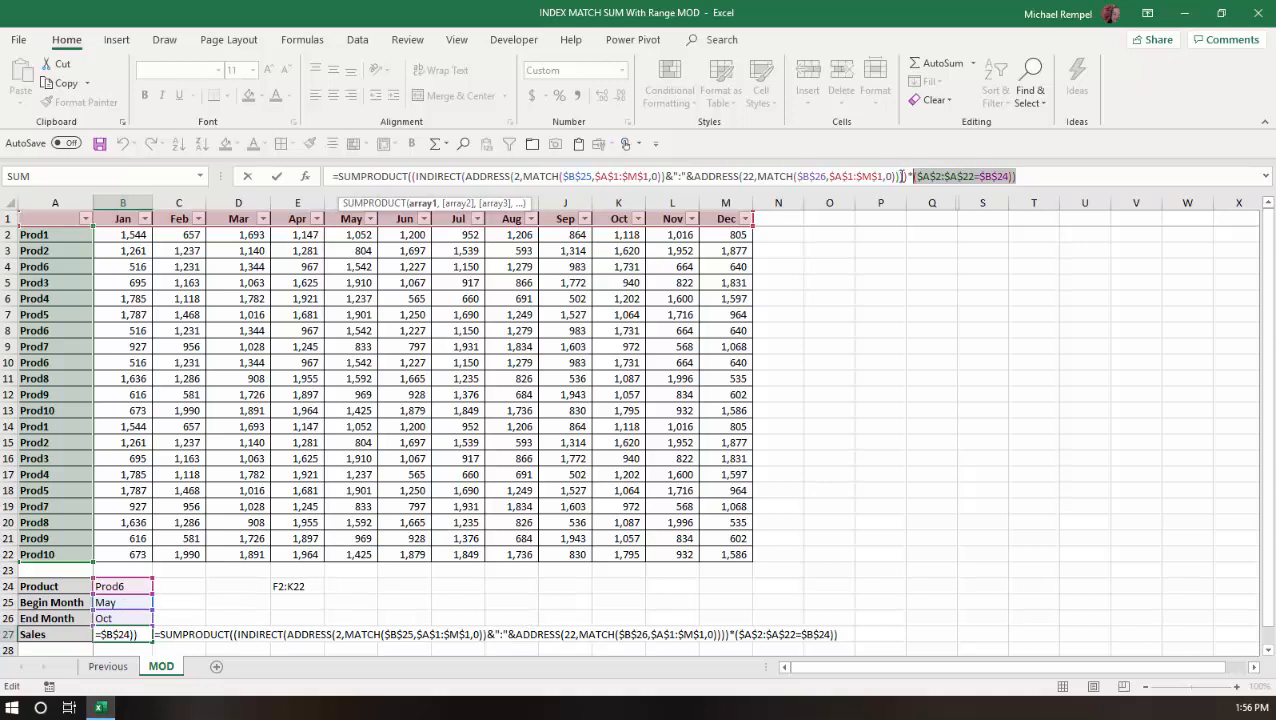
pyautogui.moveTo(906, 176); pyautogui.dragTo(432, 165)
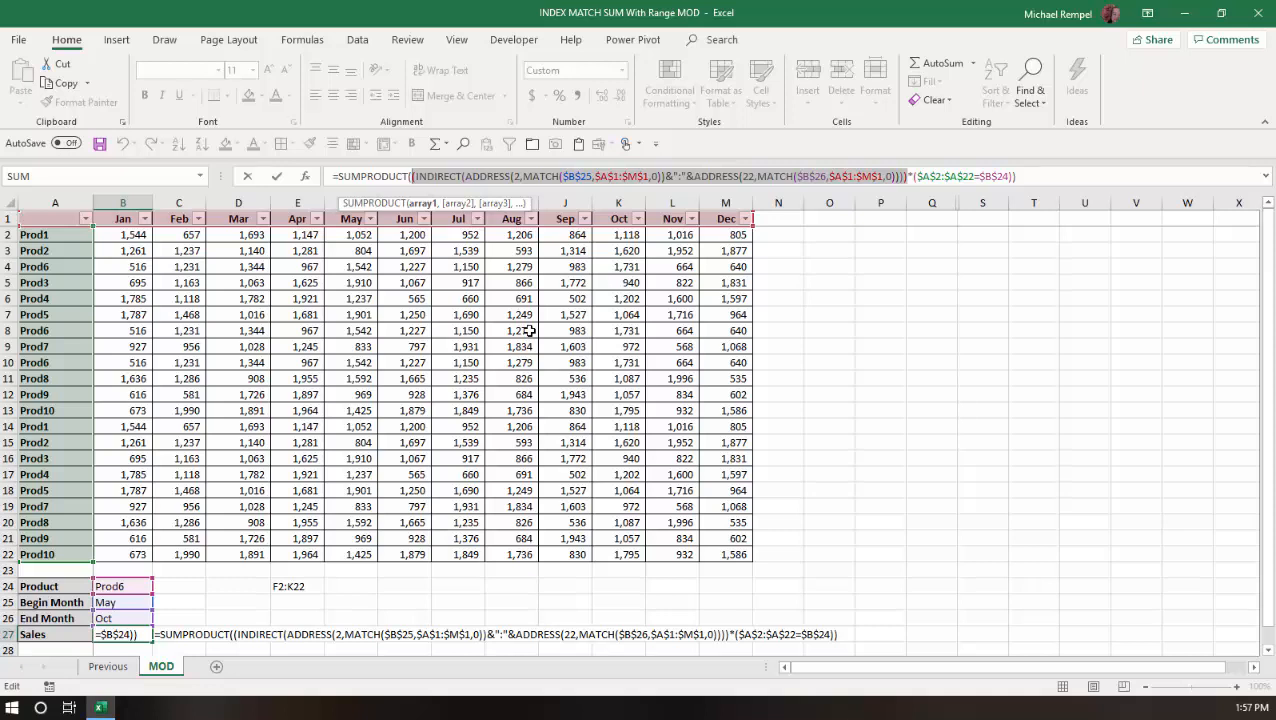
pyautogui.press('Escape')
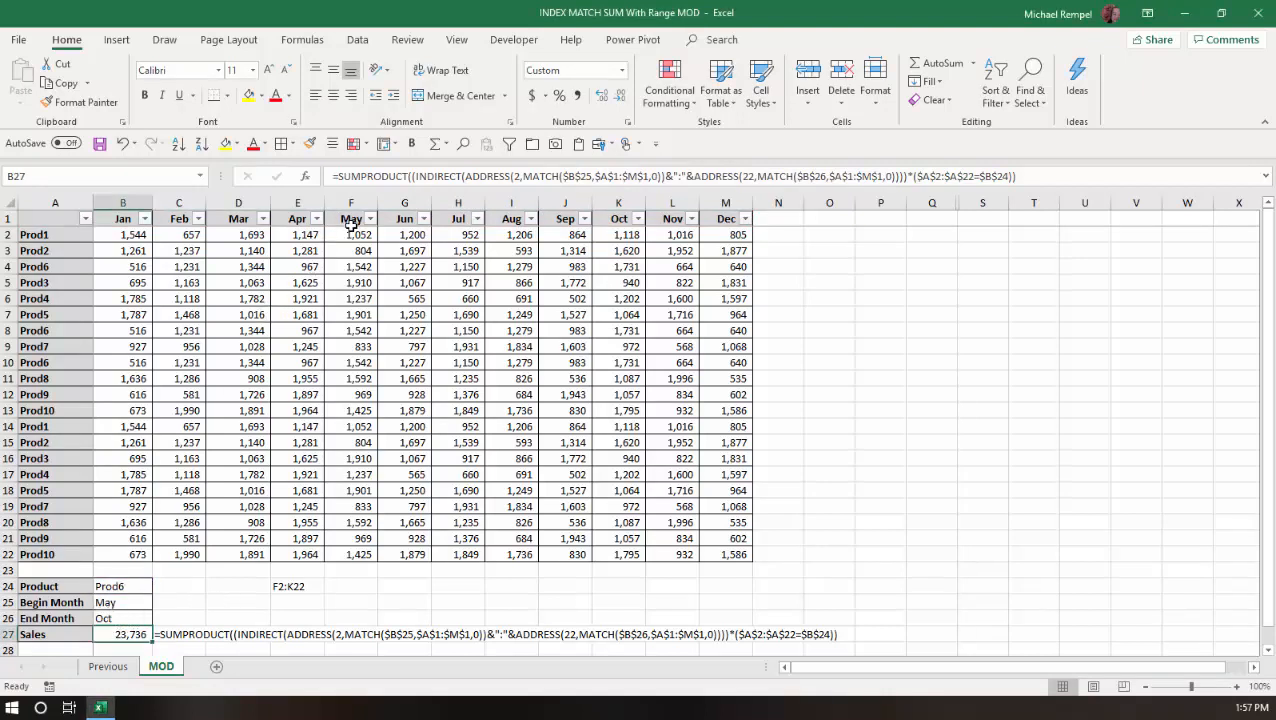
# Select the May to Oct block F2:K22 and check the F2:K22 reference text cell.
pyautogui.moveTo(347, 235); pyautogui.dragTo(610, 236)
pyautogui.moveTo(591, 284); pyautogui.dragTo(624, 548)
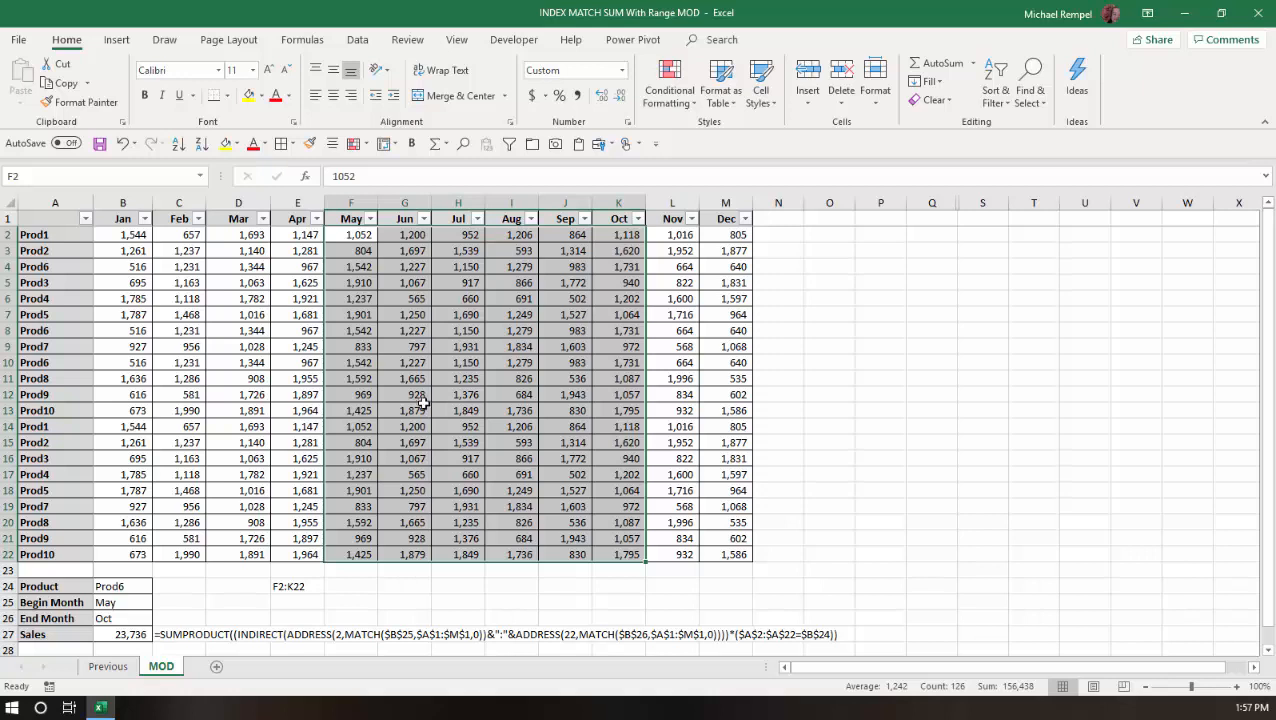
pyautogui.click(287, 587)
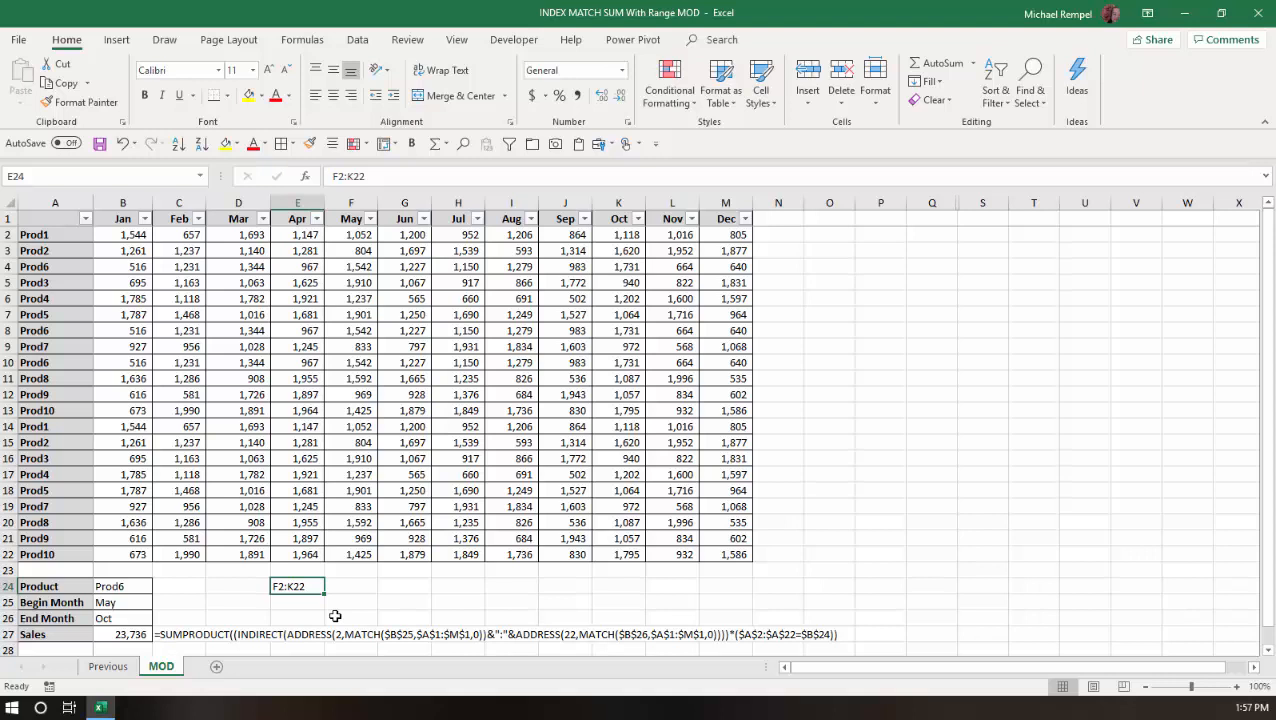
# Review the Sales formula and preview the ADDRESS function's arguments again in an empty cell, then cancel.
pyautogui.click(127, 636)
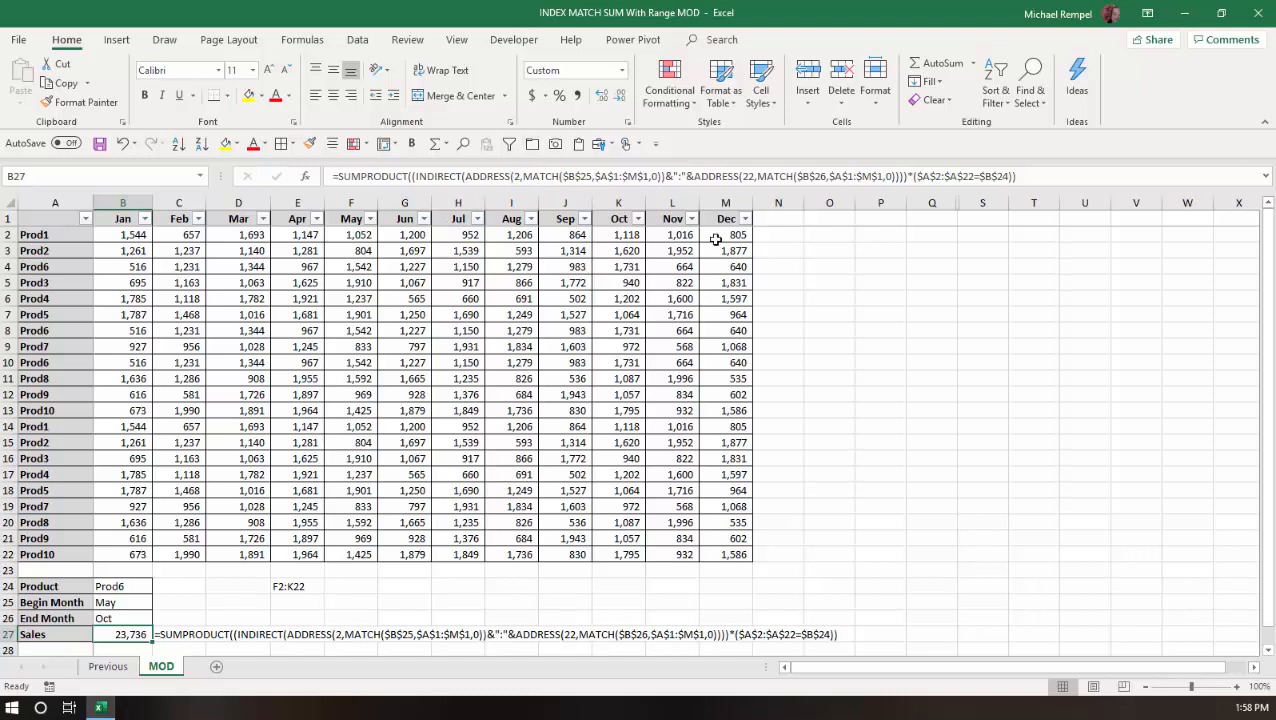
pyautogui.click(822, 297)
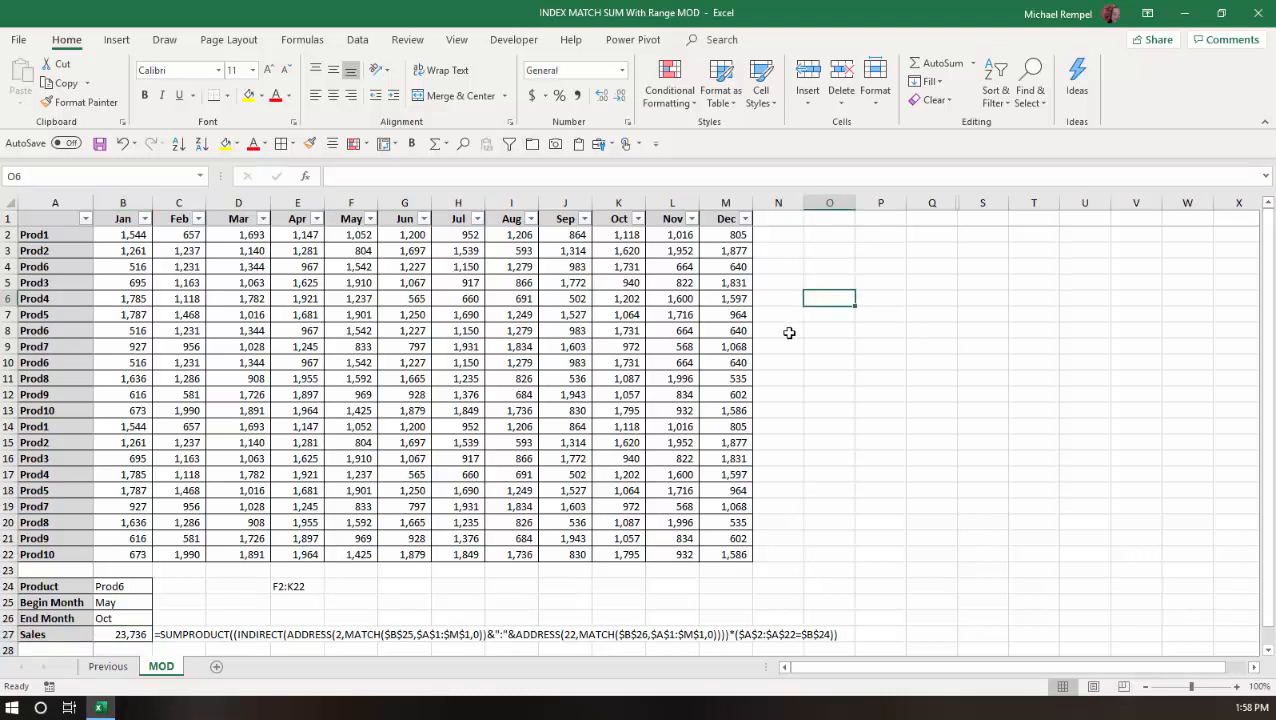
pyautogui.write('=add')
pyautogui.press('Tab')
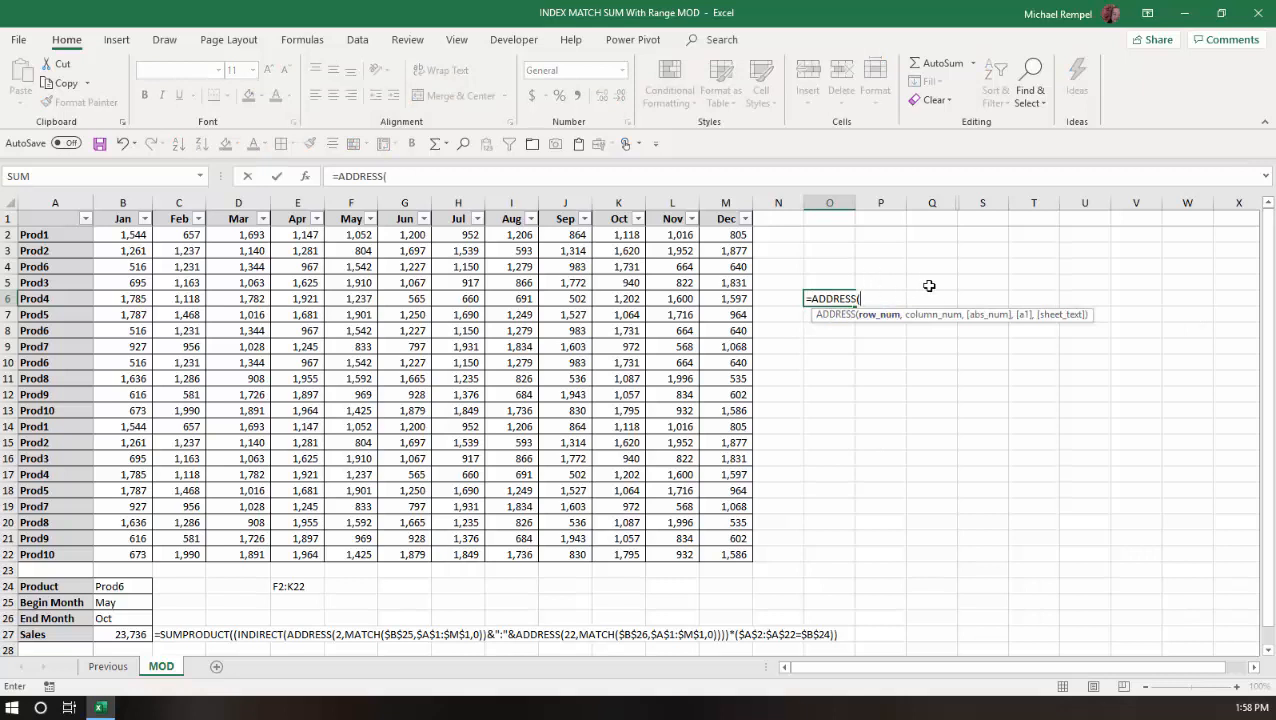
pyautogui.press('Escape')
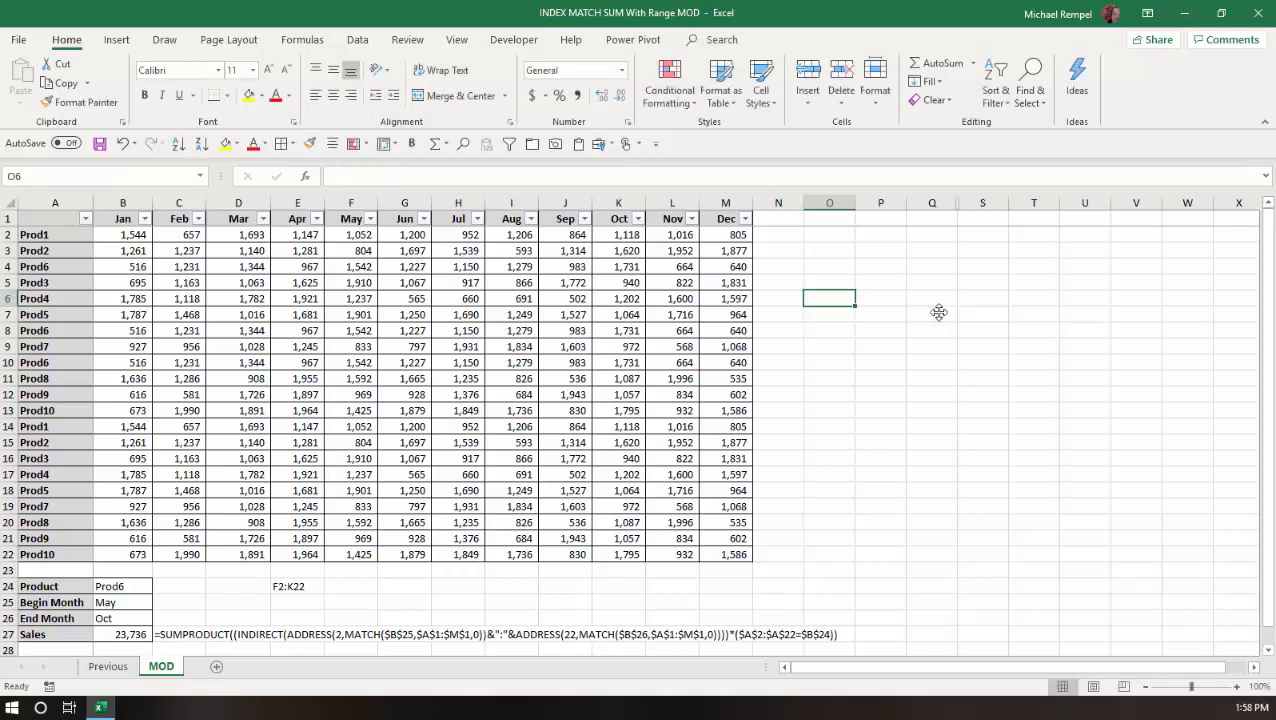
# Evaluate the begin-month MATCH and then its ADDRESS part inside the Sales formula to examine the range's start cell.
pyautogui.click(129, 634)
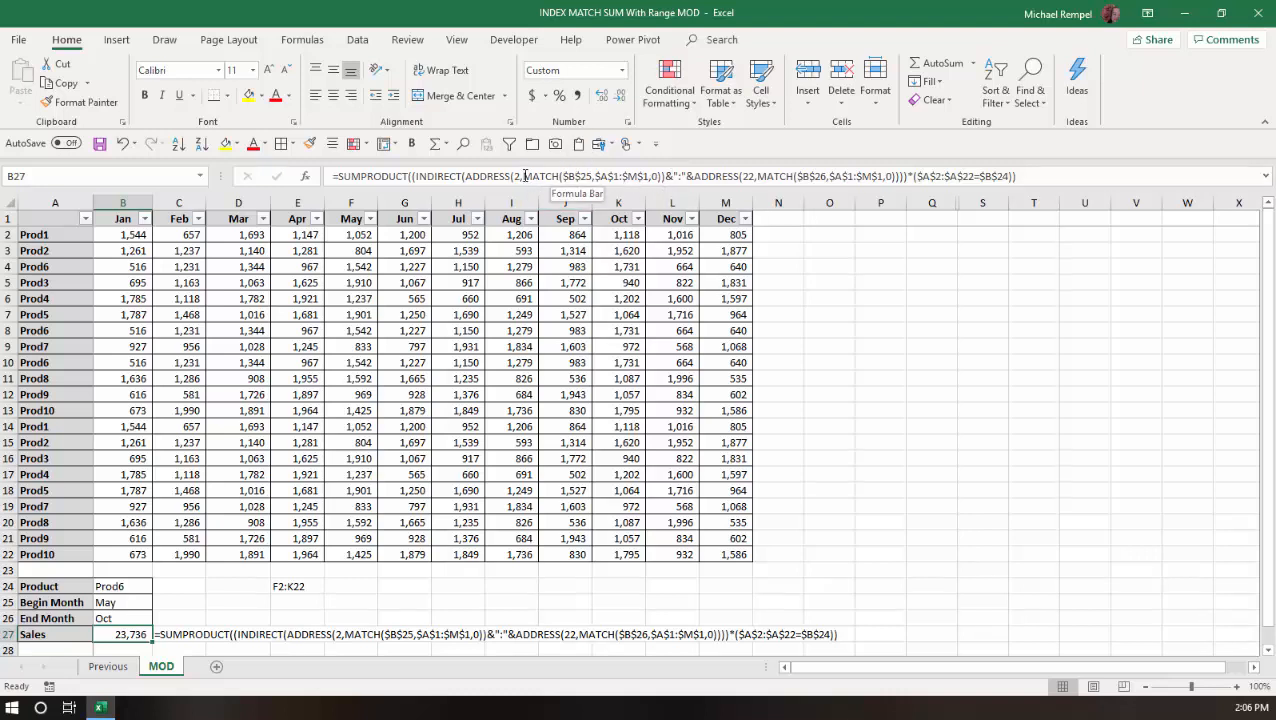
pyautogui.moveTo(523, 176); pyautogui.dragTo(660, 174)
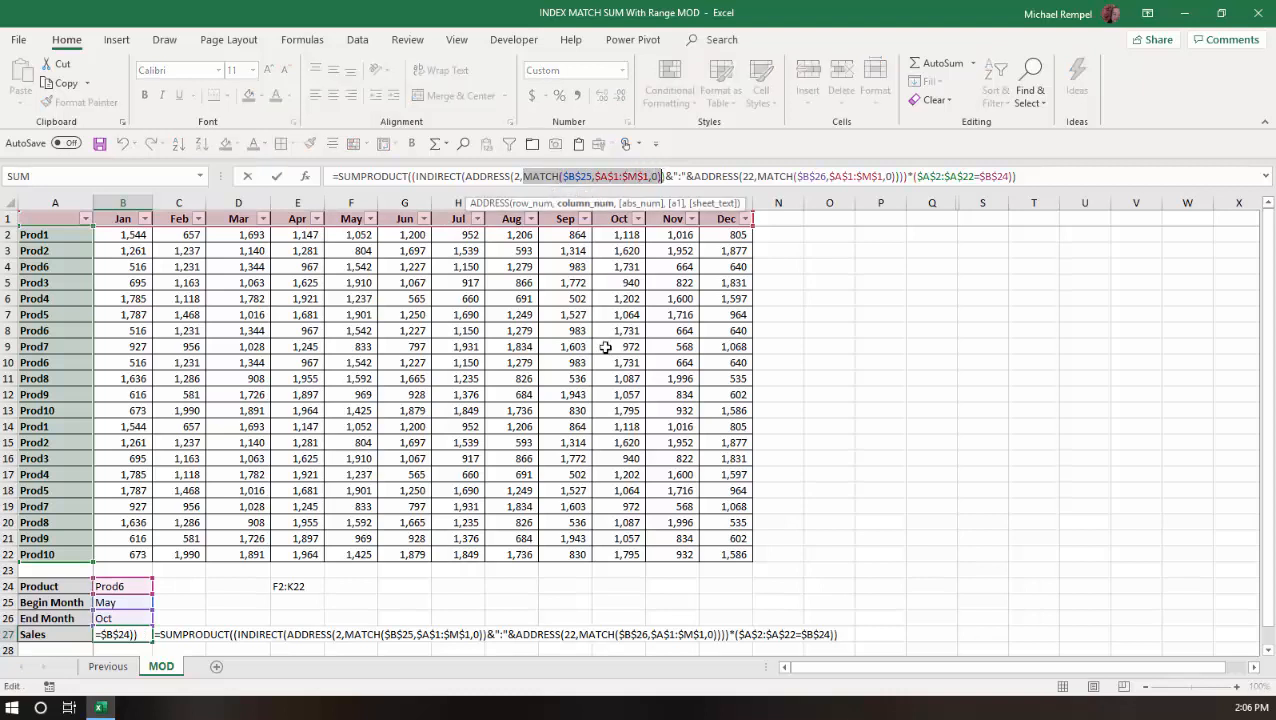
pyautogui.write('6')
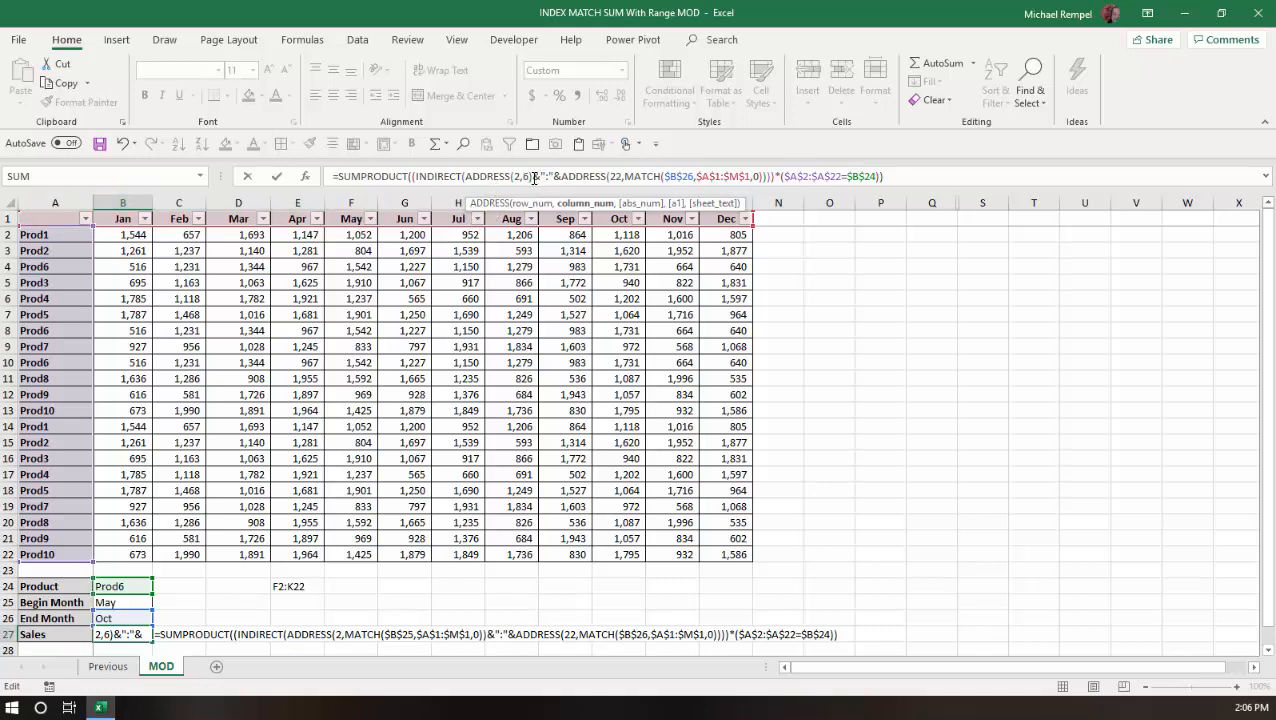
pyautogui.moveTo(532, 177); pyautogui.dragTo(466, 190)
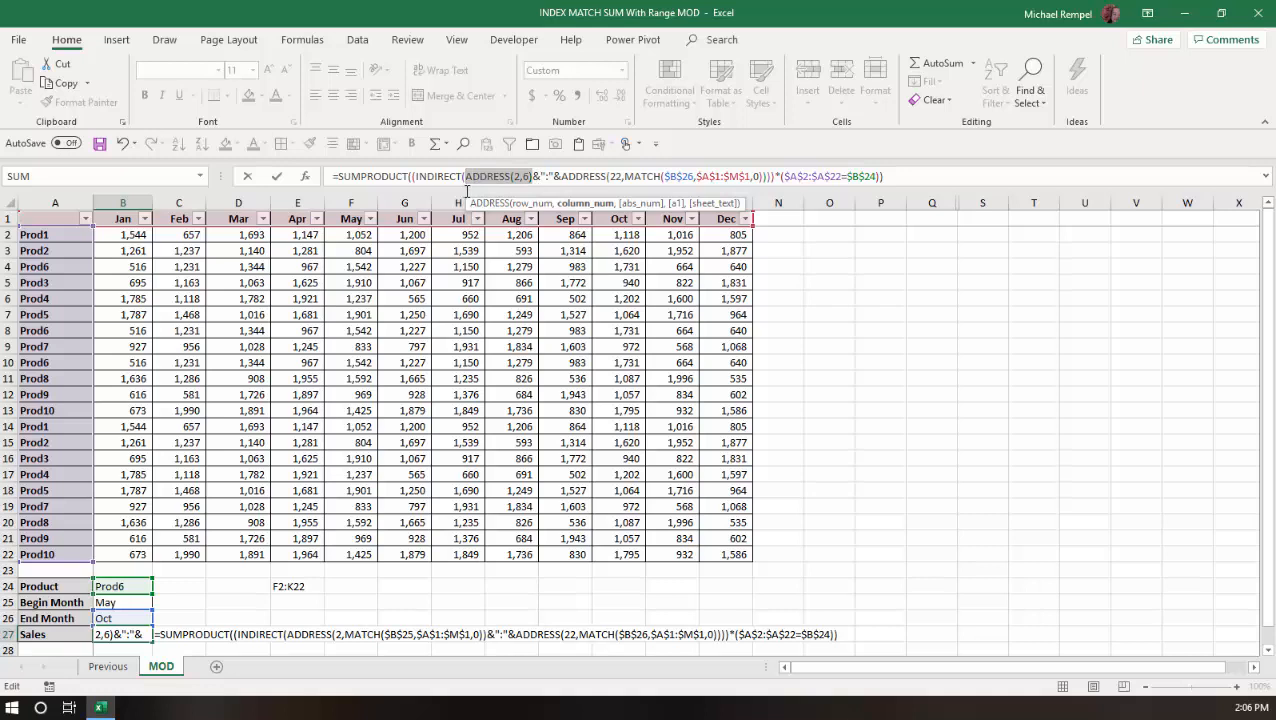
pyautogui.press('F9')
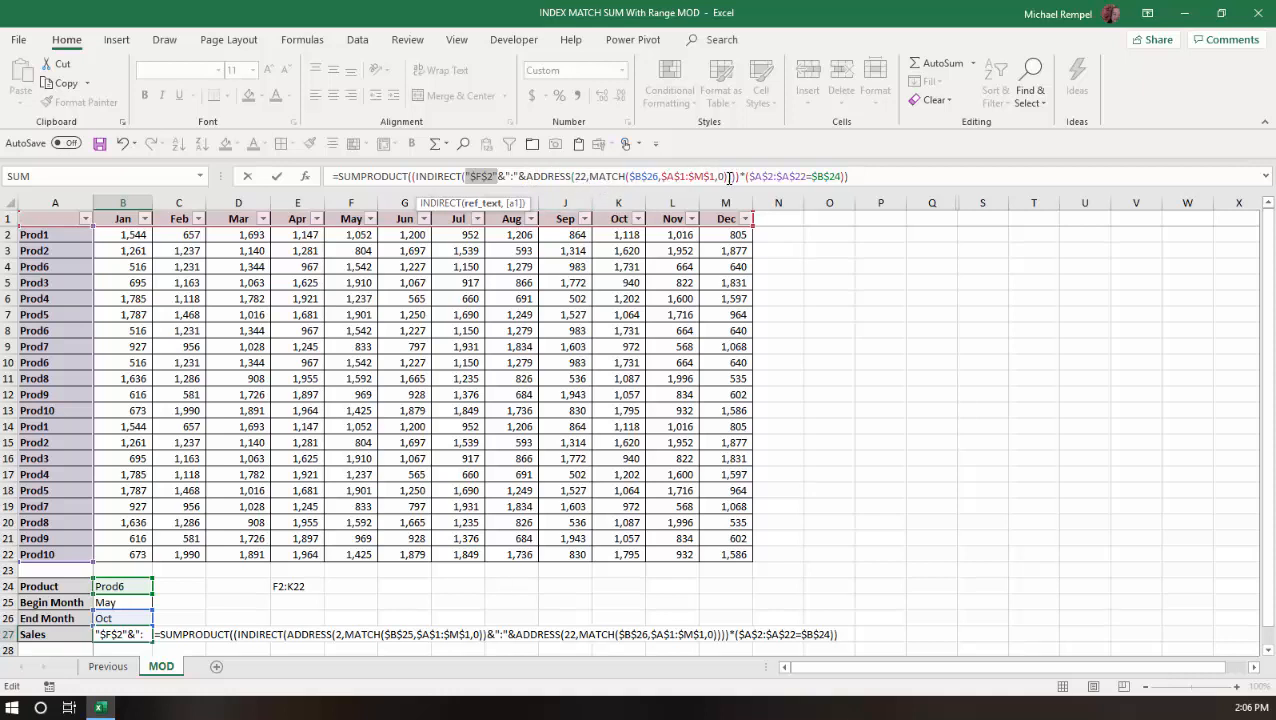
# Evaluate the end-month MATCH and then its ADDRESS part inside the Sales formula to examine the range's end cell.
pyautogui.moveTo(729, 176); pyautogui.dragTo(590, 190)
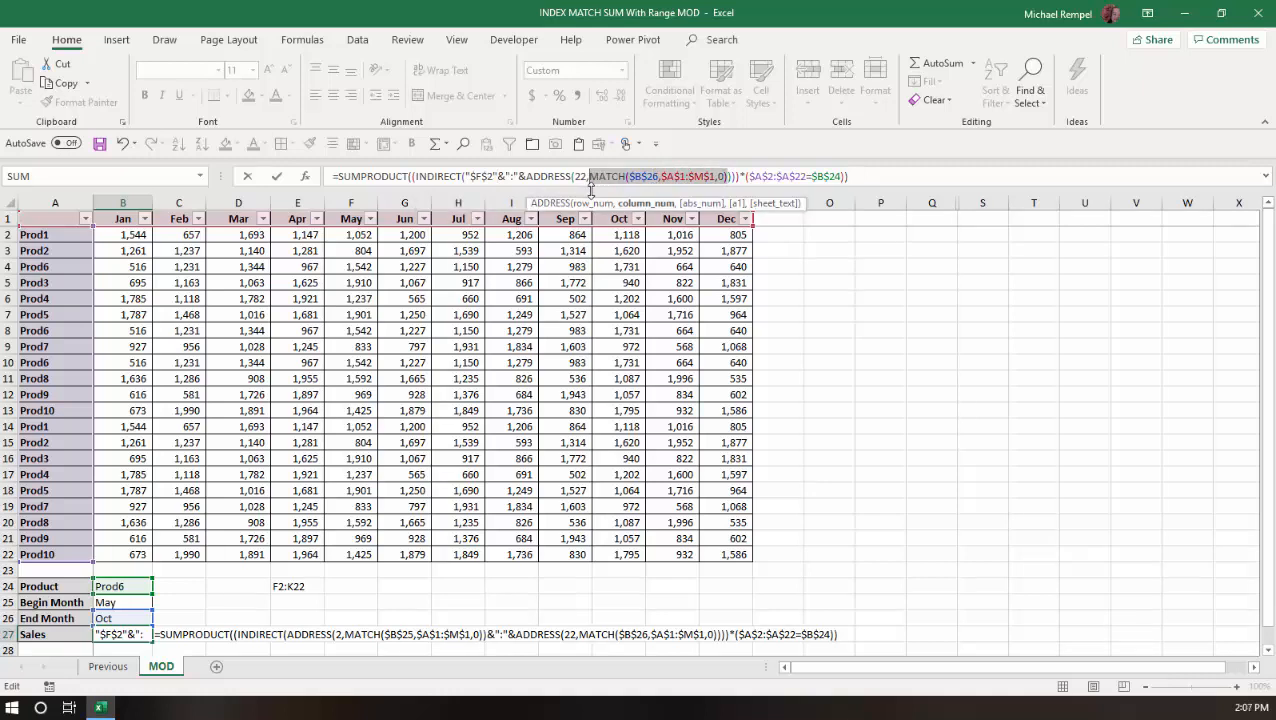
pyautogui.press('F9')
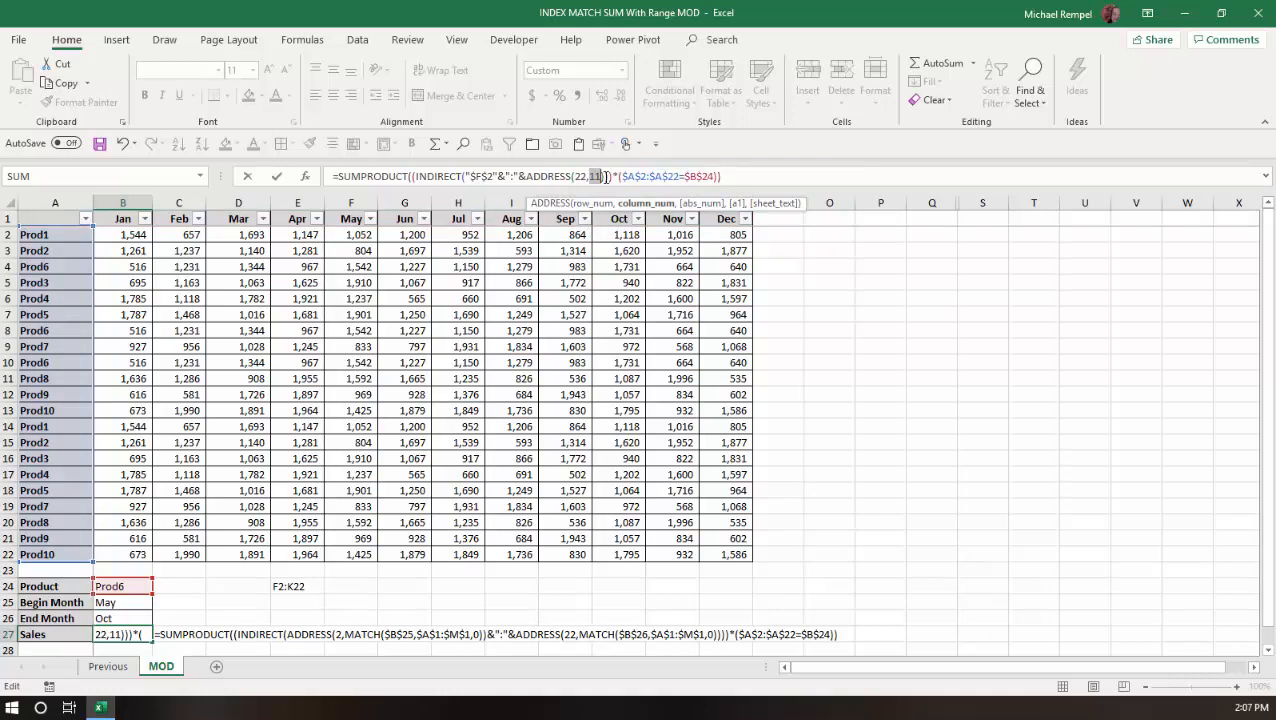
pyautogui.moveTo(605, 177); pyautogui.dragTo(527, 177)
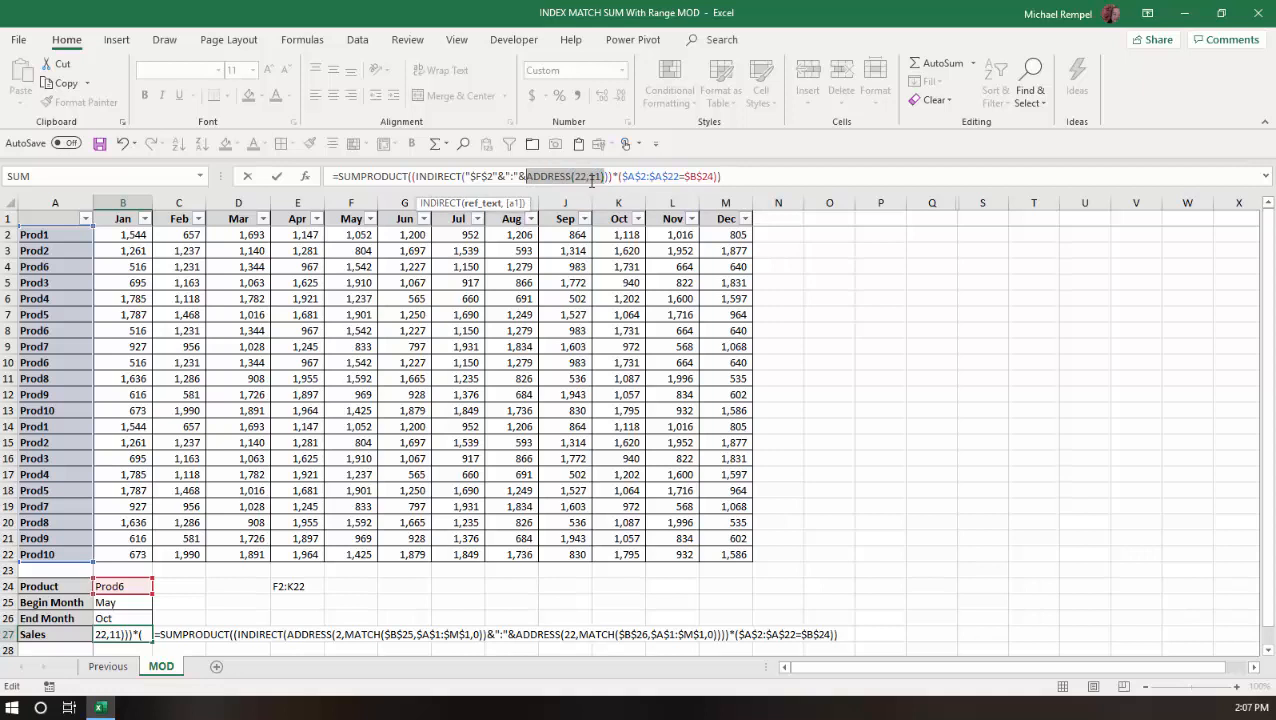
pyautogui.press('F9')
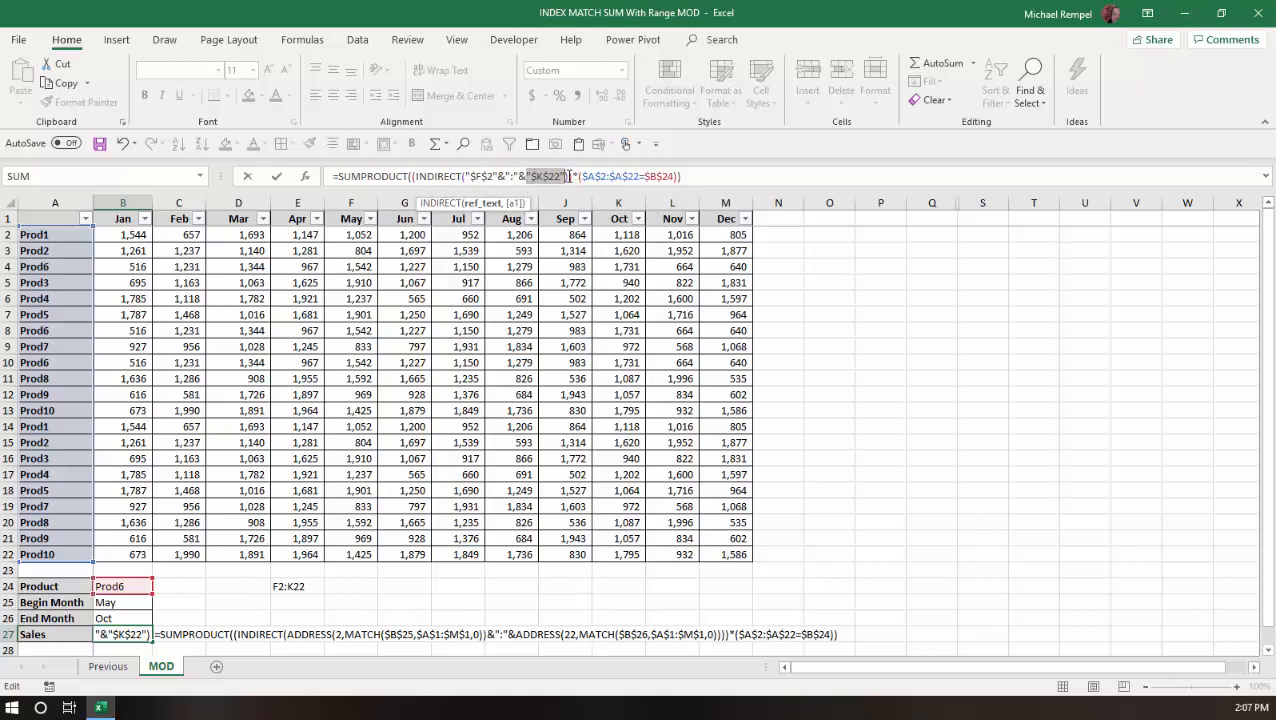
# Evaluate the whole INDIRECT range part into its values, compare them with the table, and cancel the formula edit.
pyautogui.moveTo(568, 176); pyautogui.dragTo(415, 189)
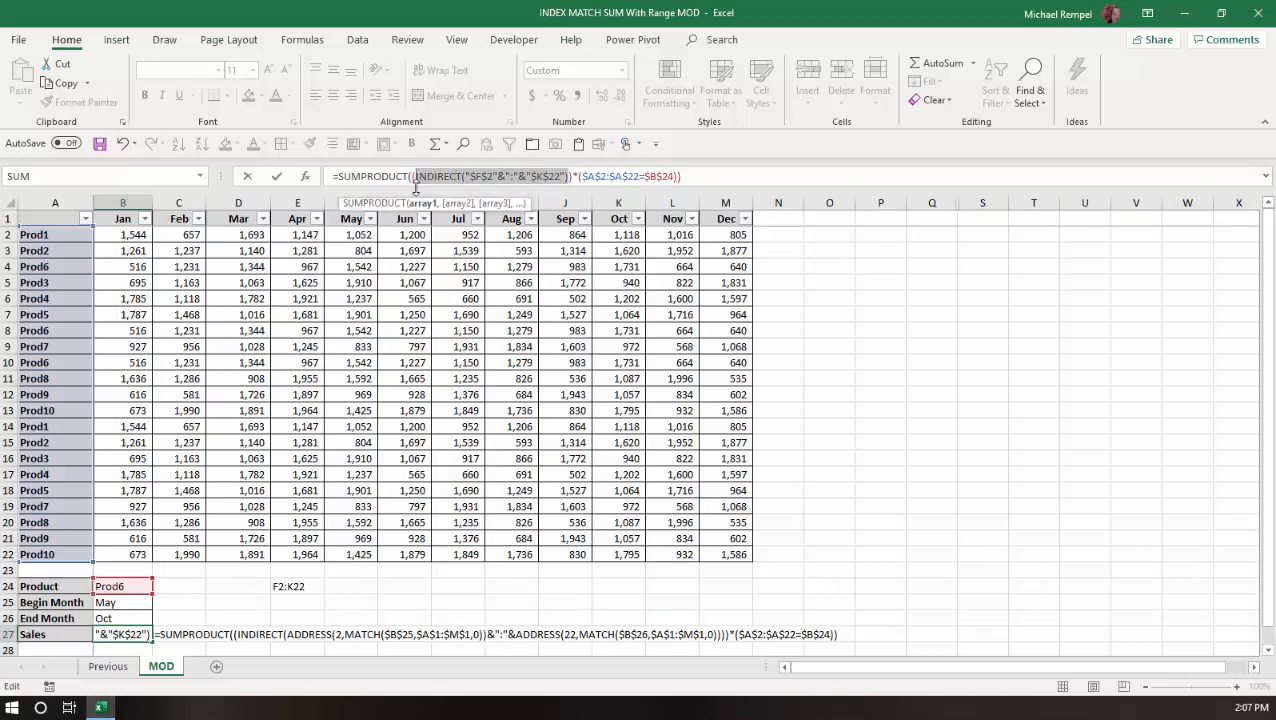
pyautogui.press('F9')
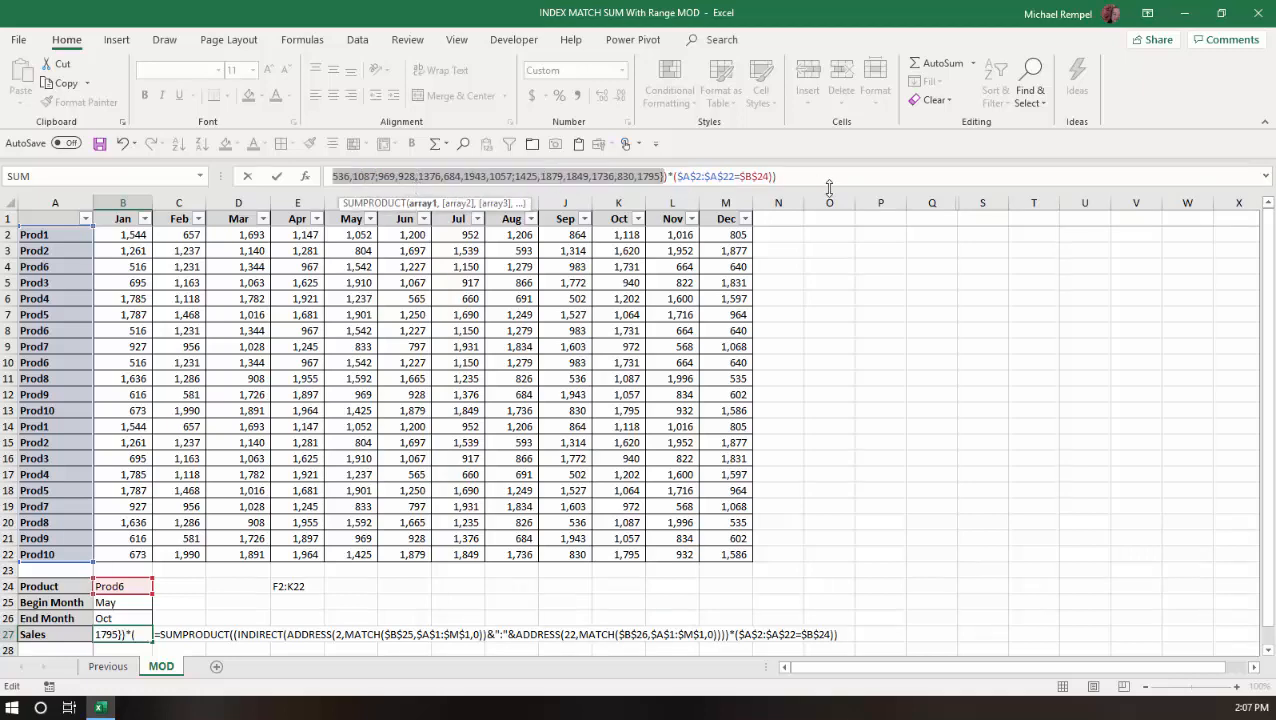
pyautogui.moveTo(829, 187); pyautogui.dragTo(826, 258)
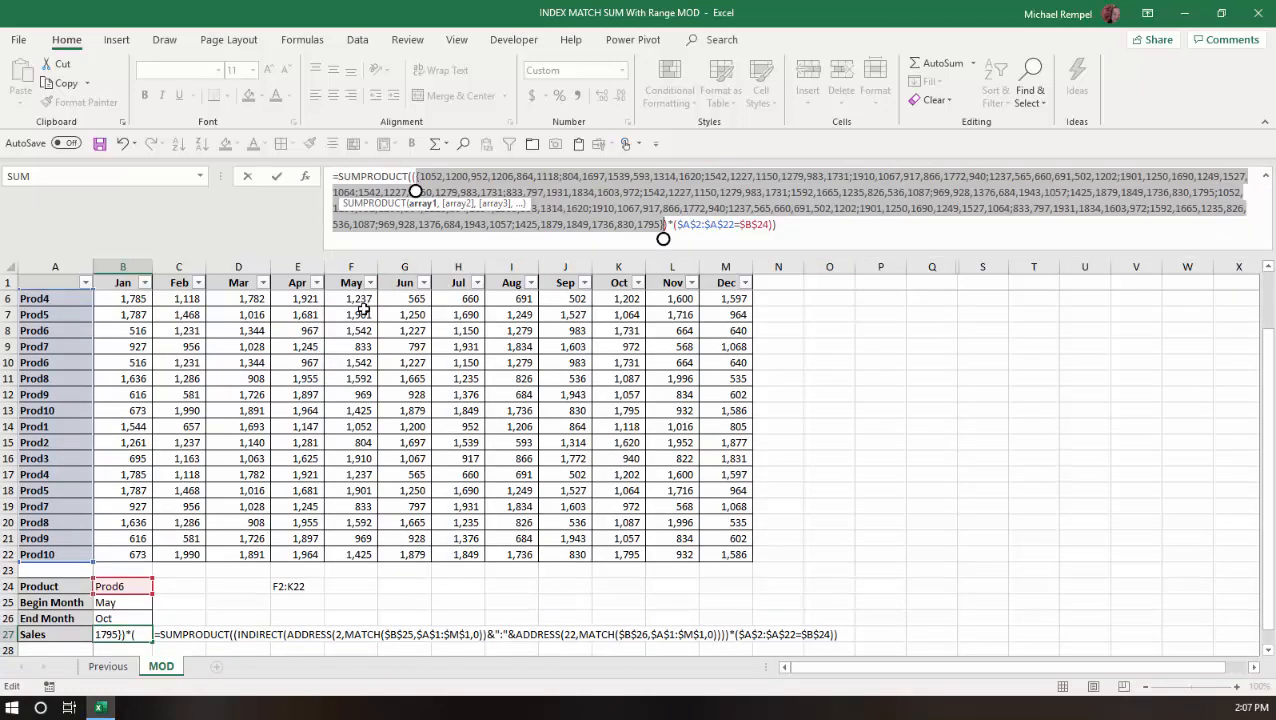
pyautogui.scroll(2, 350, 330)
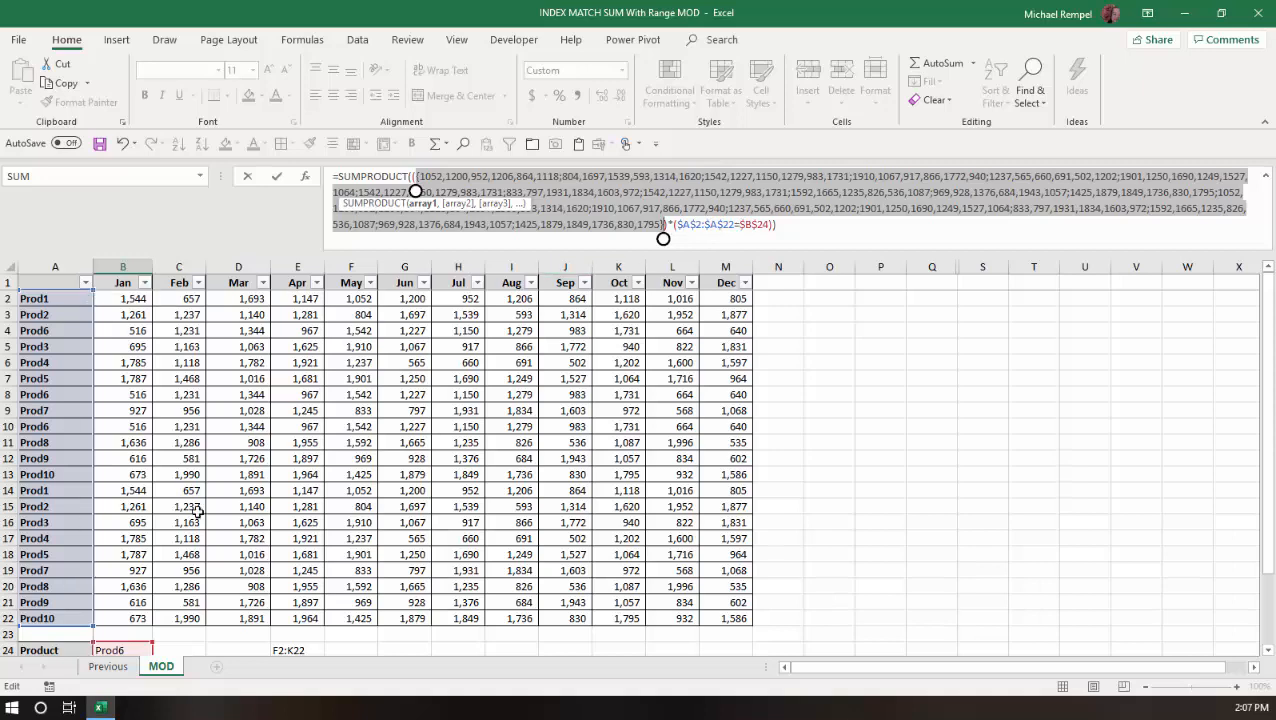
pyautogui.scroll(-1, 232, 576)
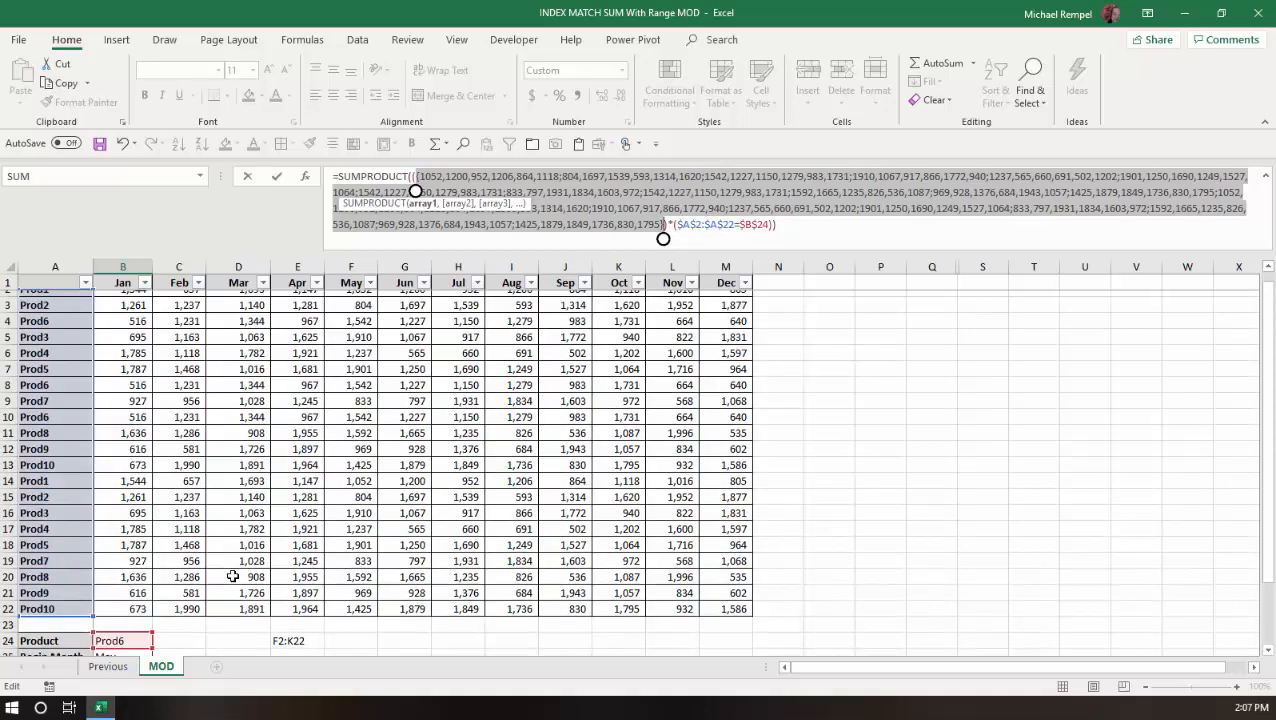
pyautogui.scroll(-3, 232, 576)
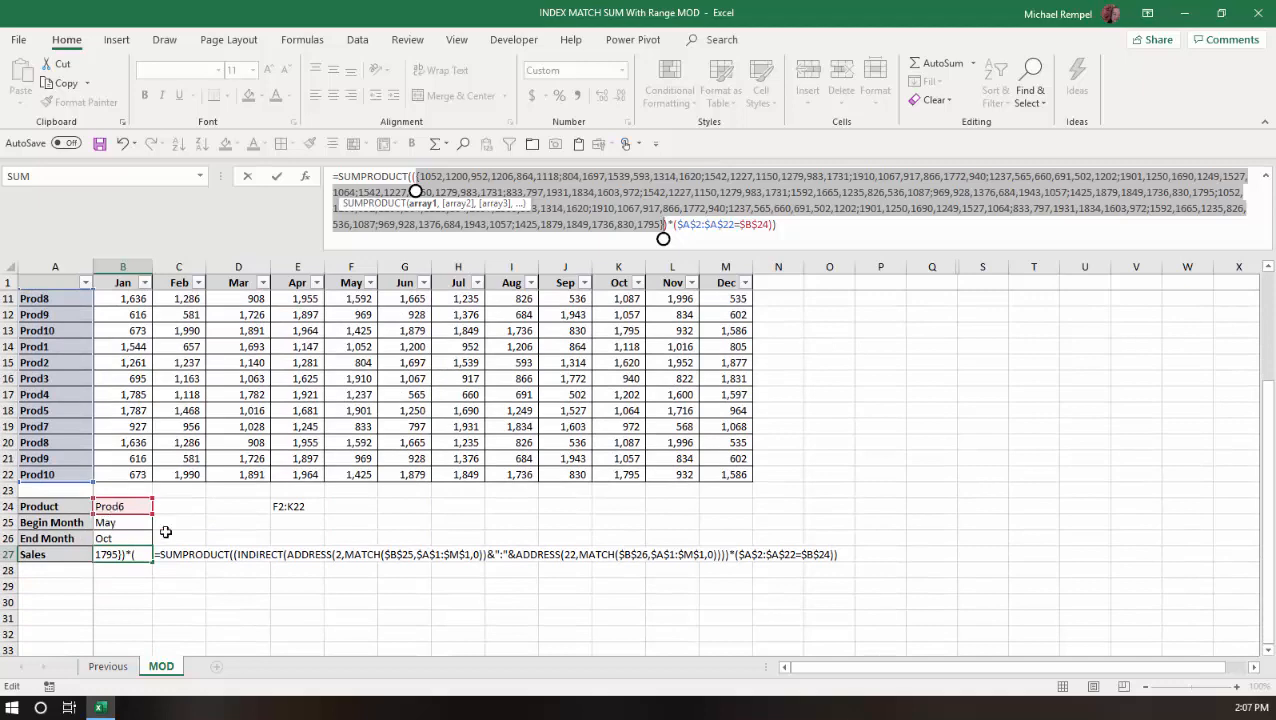
pyautogui.scroll(3, 165, 531)
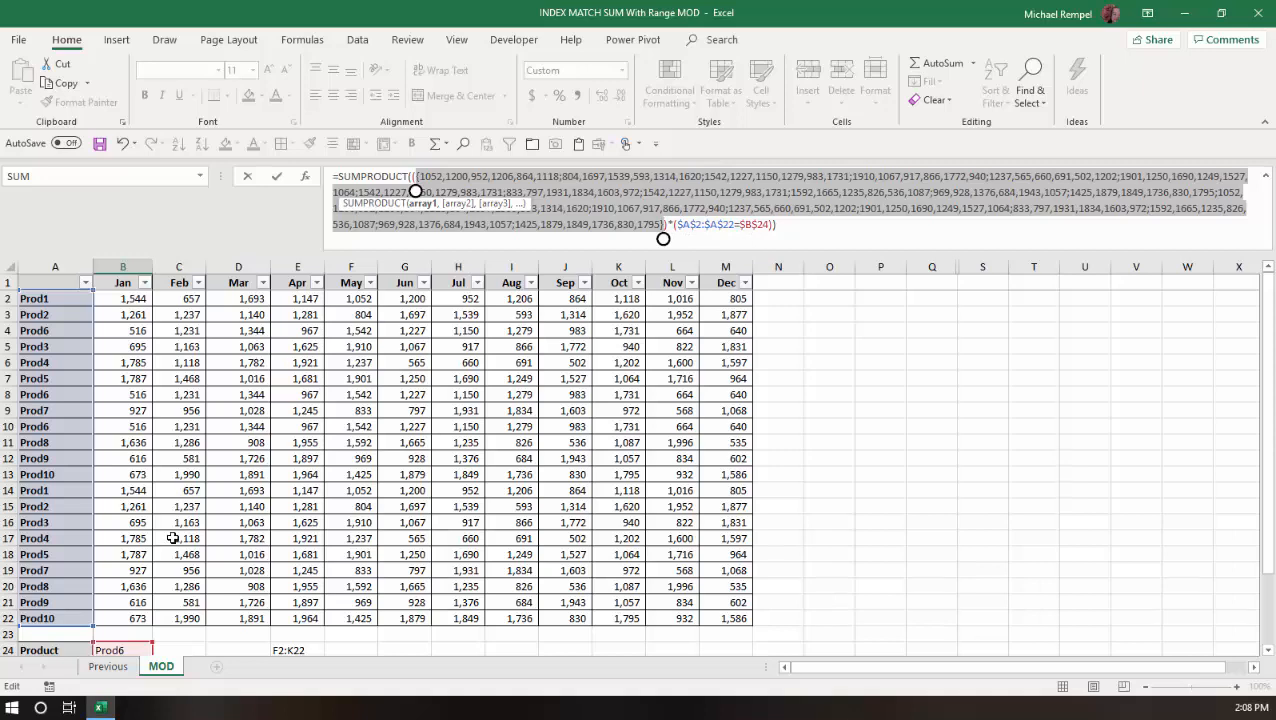
pyautogui.press('Escape')
pyautogui.scroll(-2, 838, 384)
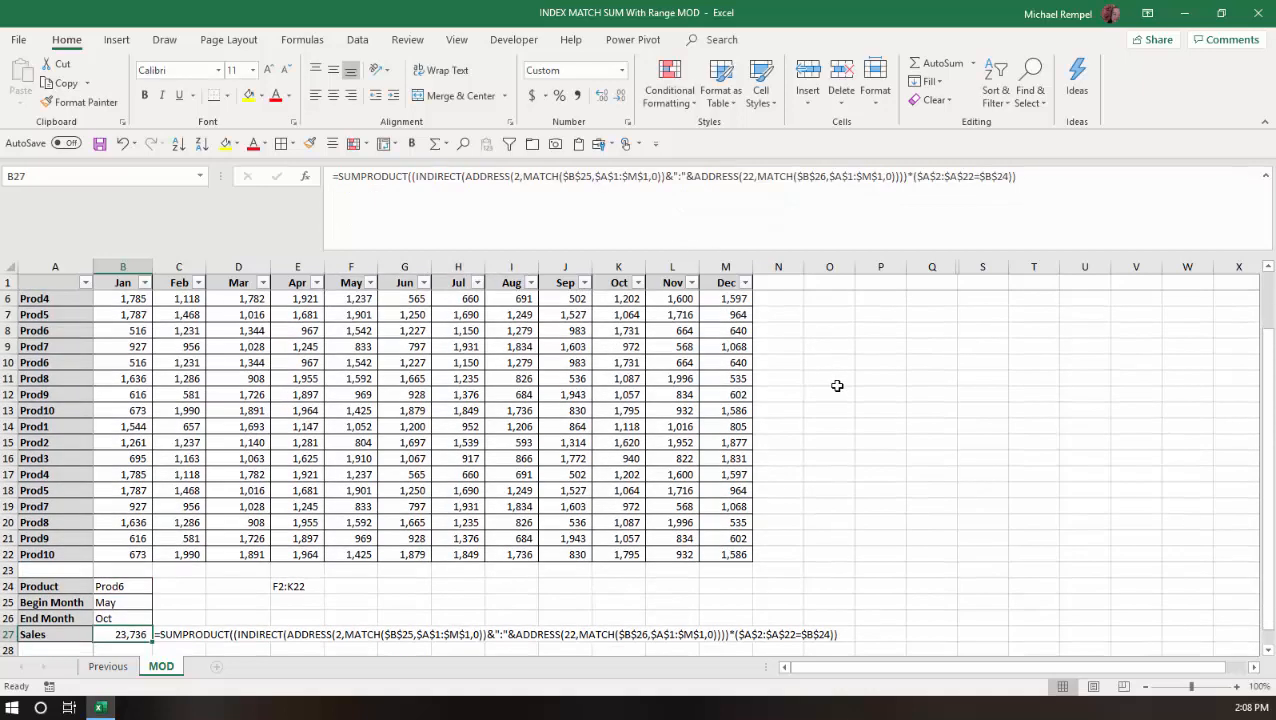
pyautogui.moveTo(513, 250); pyautogui.dragTo(507, 191)
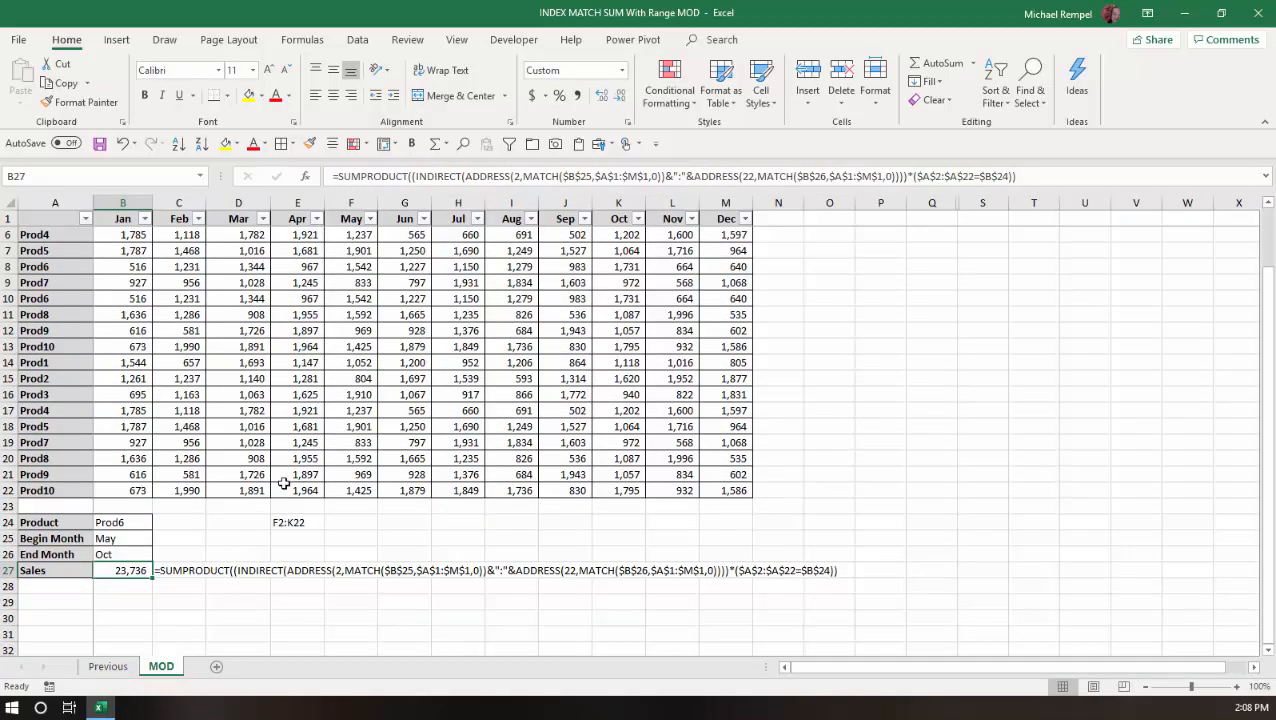
pyautogui.scroll(2, 282, 463)
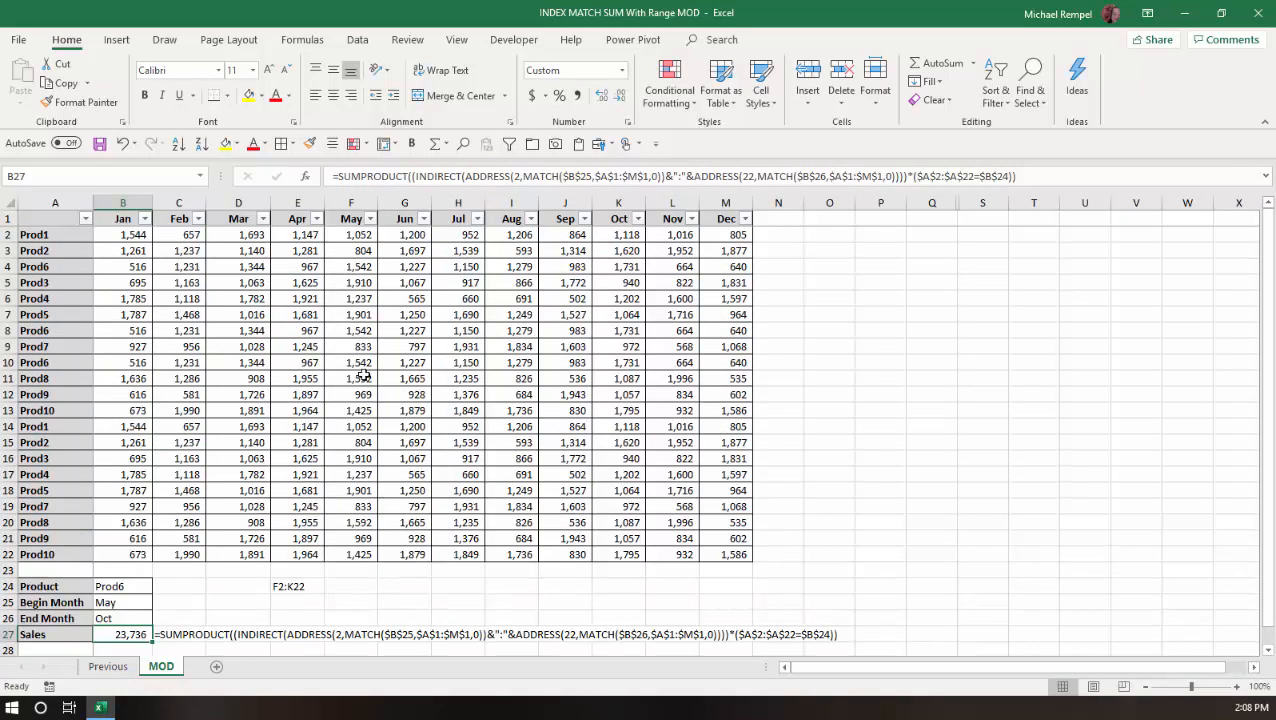